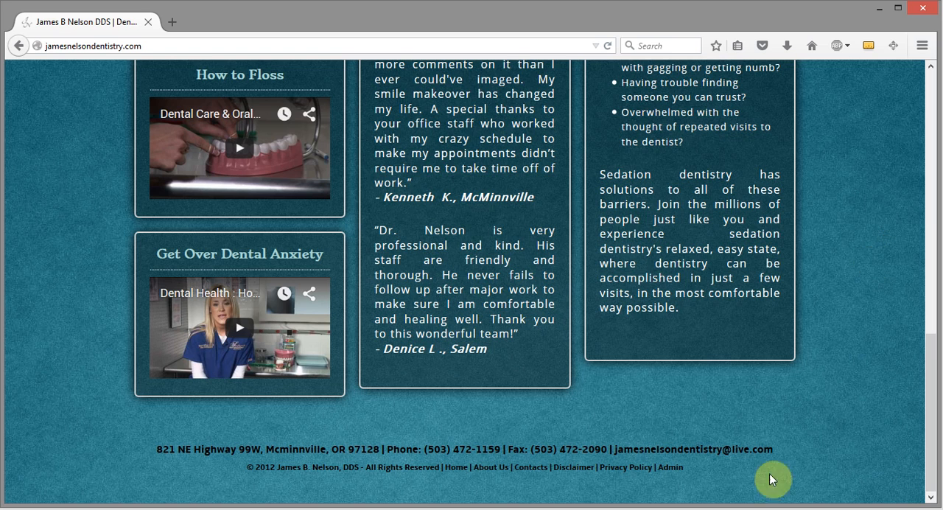
Log in to the site's WordPress admin using the saved account username and password, with Remember Me enabled.
left_click(670, 442)
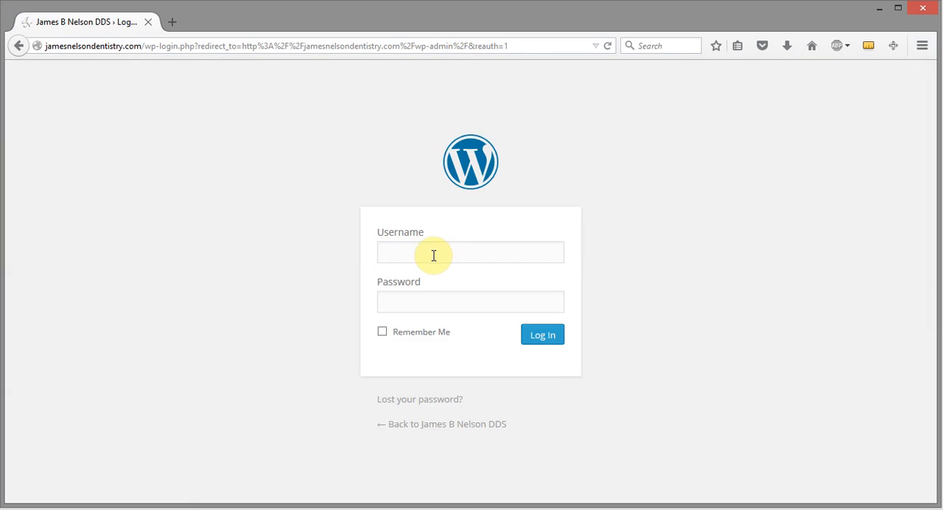
left_click(433, 255)
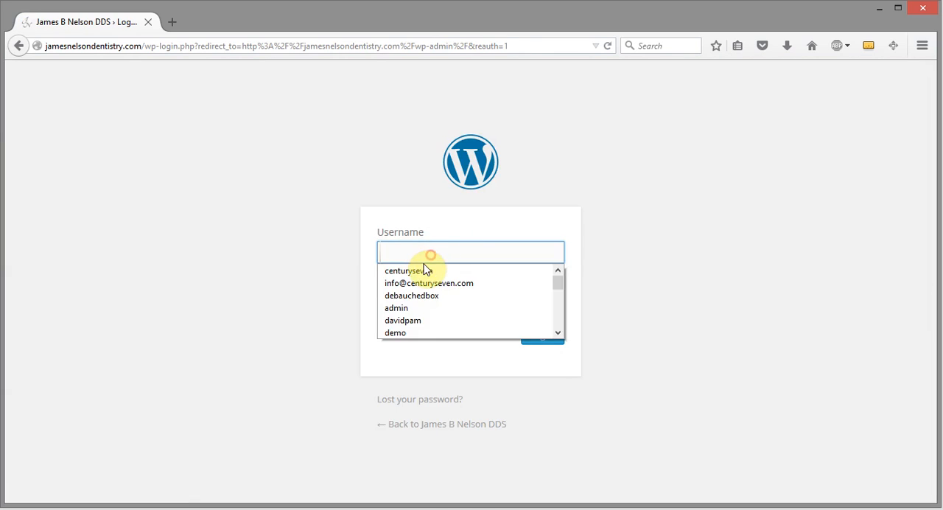
left_click(423, 268)
left_click(426, 287)
left_click(427, 295)
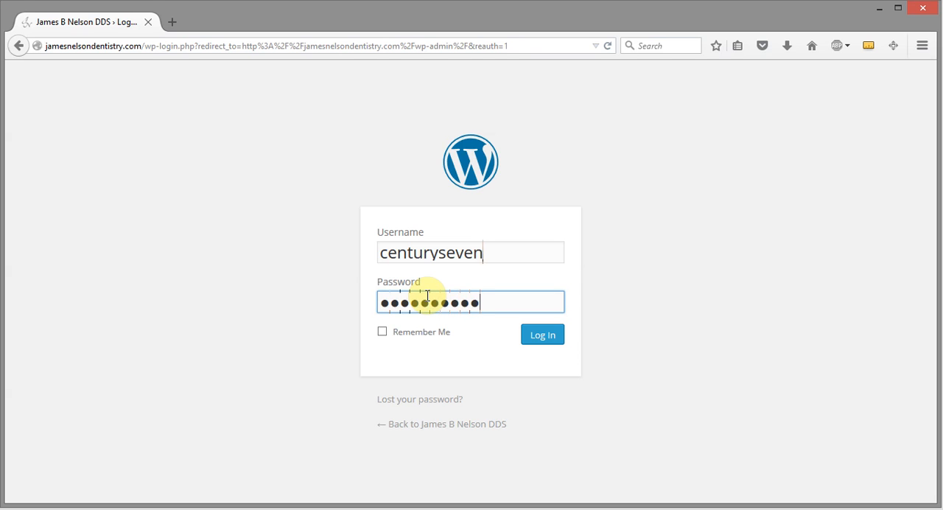
left_click(382, 333)
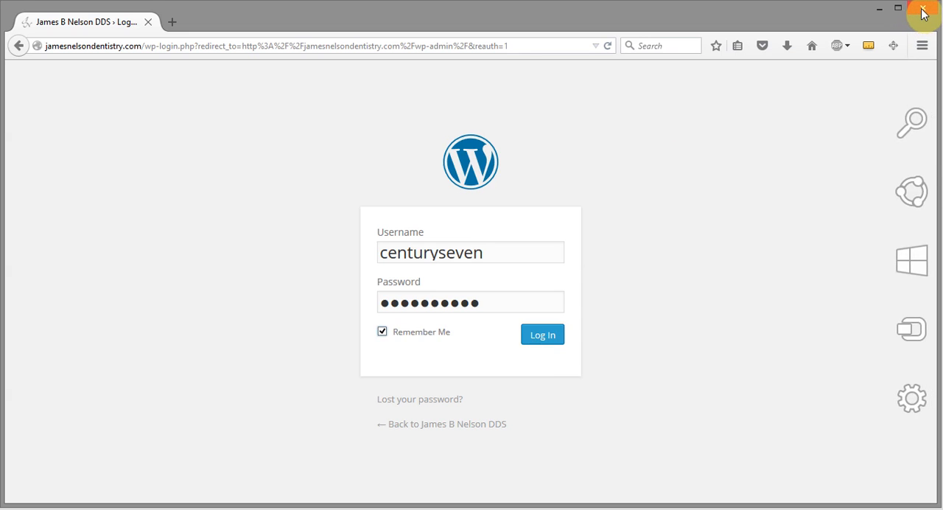
left_click(542, 338)
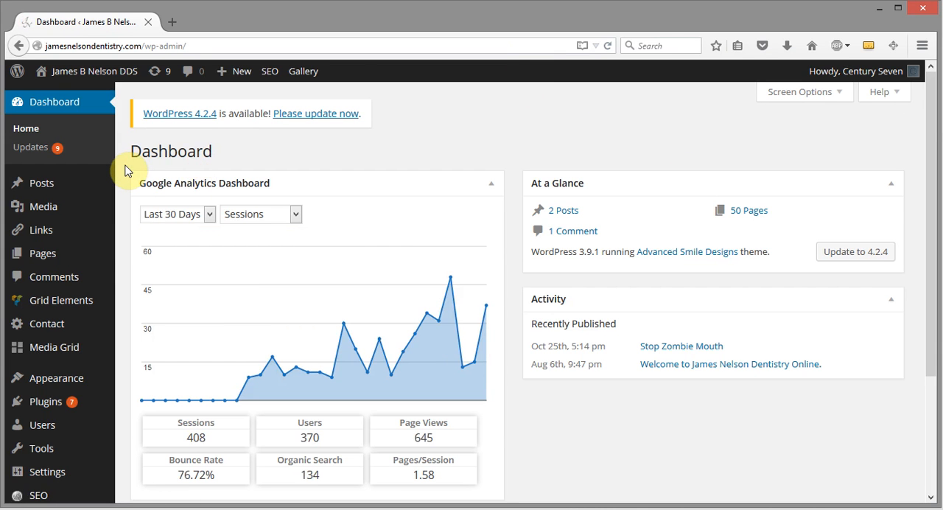
Open the Our Staff page for editing from the second page of the site's Pages list.
scroll(125, 171, "down", 4)
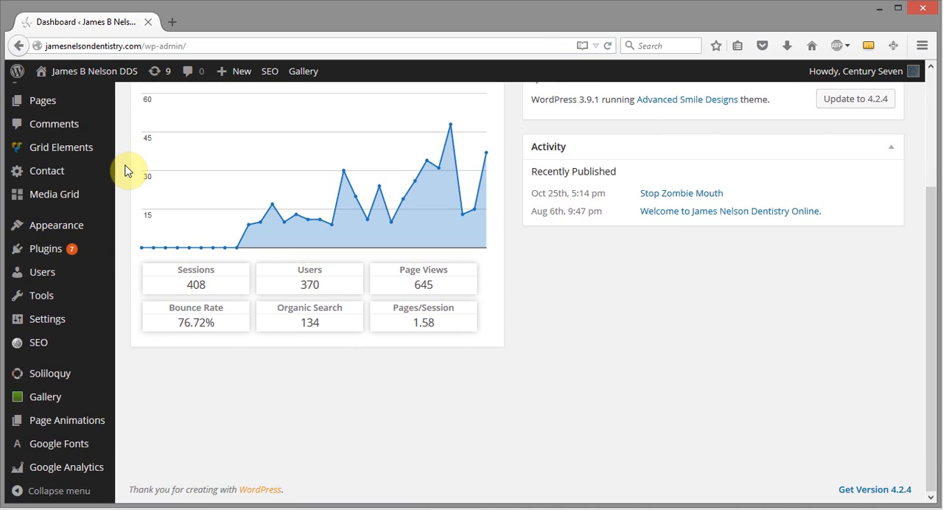
scroll(126, 170, "up", 4)
left_click(44, 254)
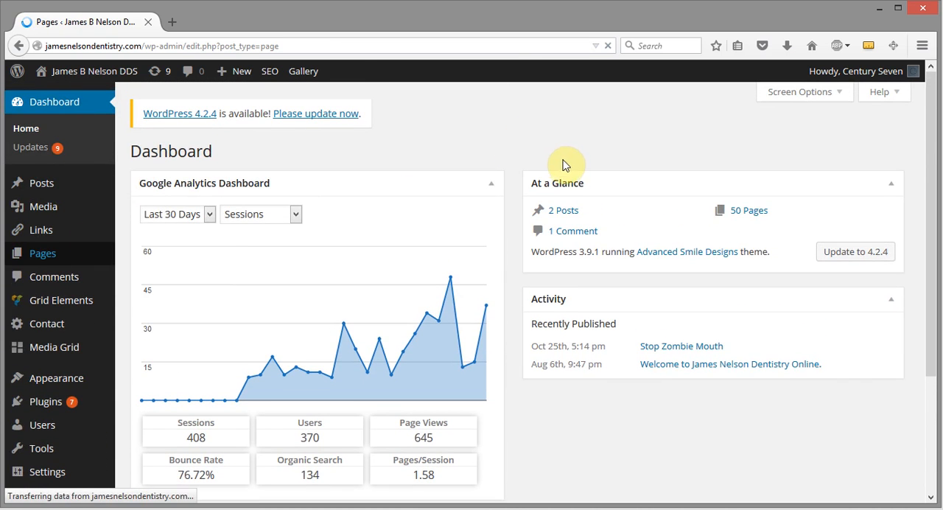
scroll(773, 185, "down", 10)
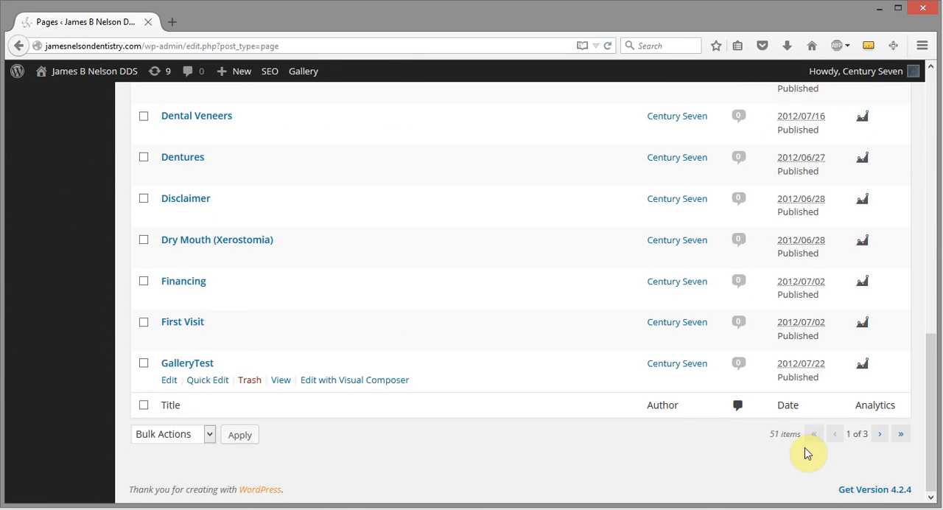
left_click(879, 435)
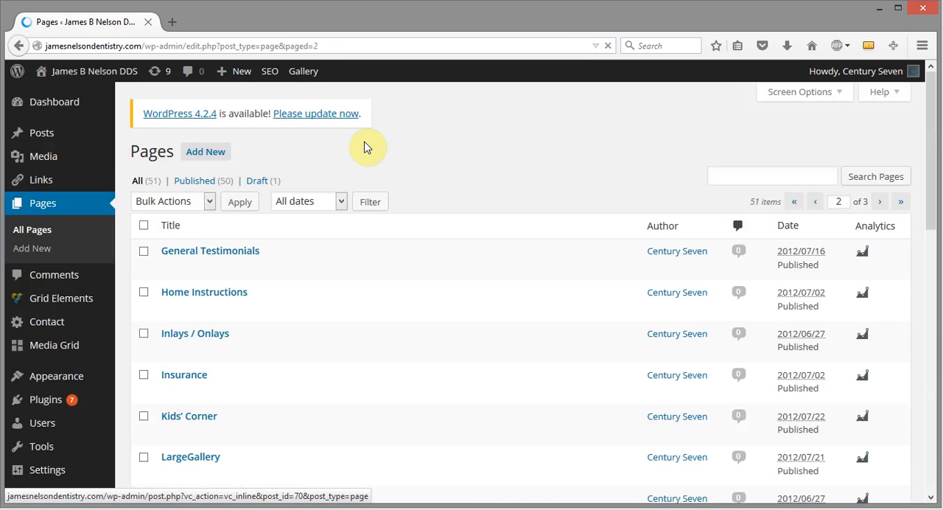
scroll(369, 162, "down", 10)
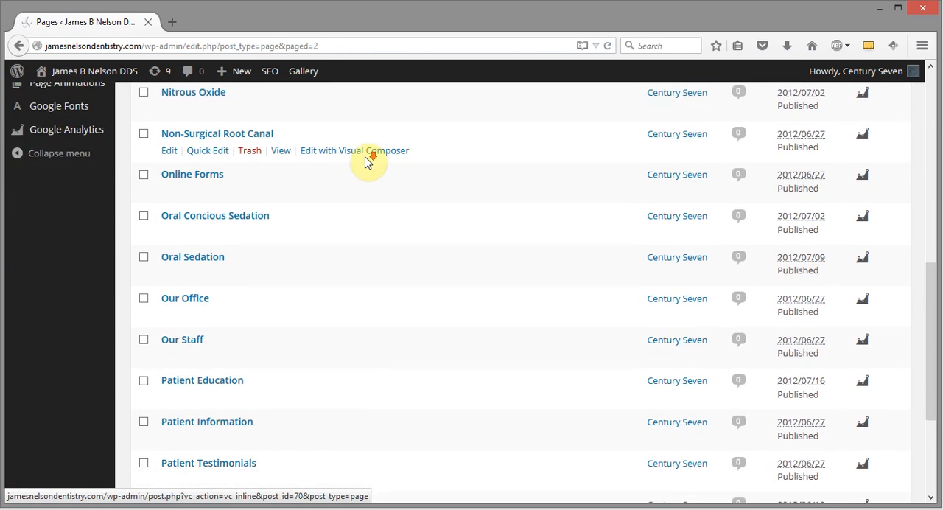
left_click(185, 278)
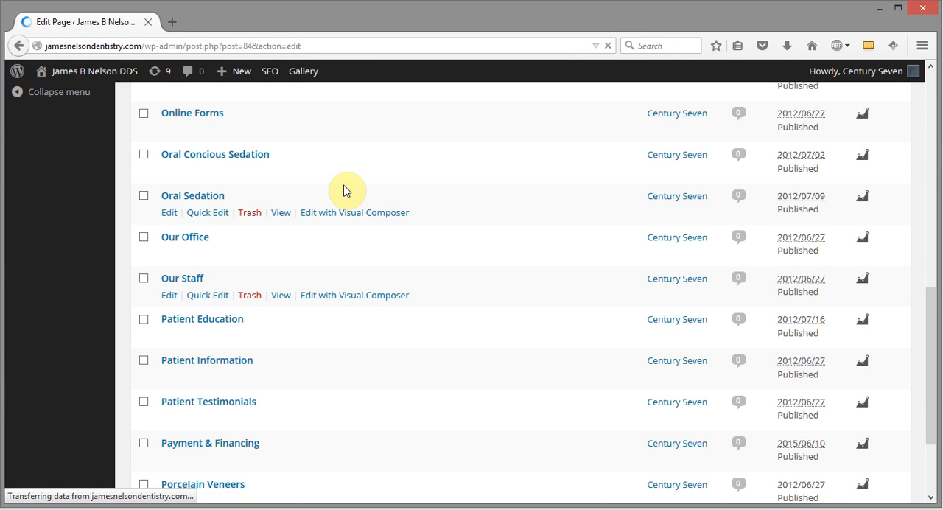
Move the first Dental Hygienist's name caption above the photo in the Visual Composer layout and return it below the photo.
scroll(530, 143, "down", 1)
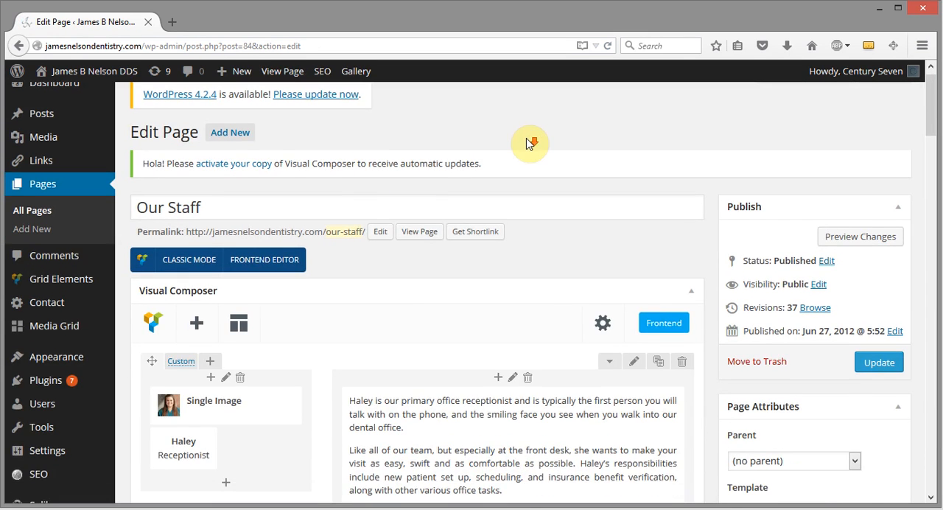
scroll(529, 144, "down", 1)
scroll(459, 204, "down", 2)
scroll(405, 235, "down", 3)
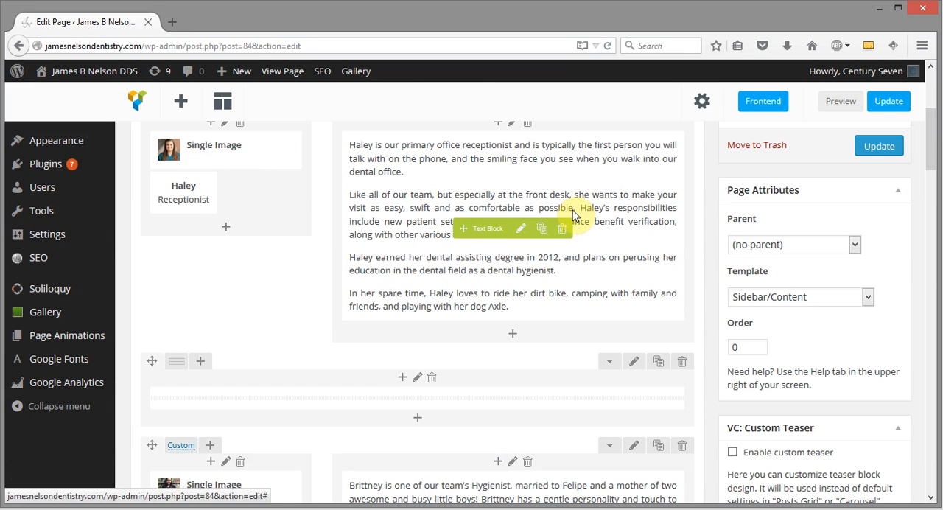
scroll(551, 274, "down", 5)
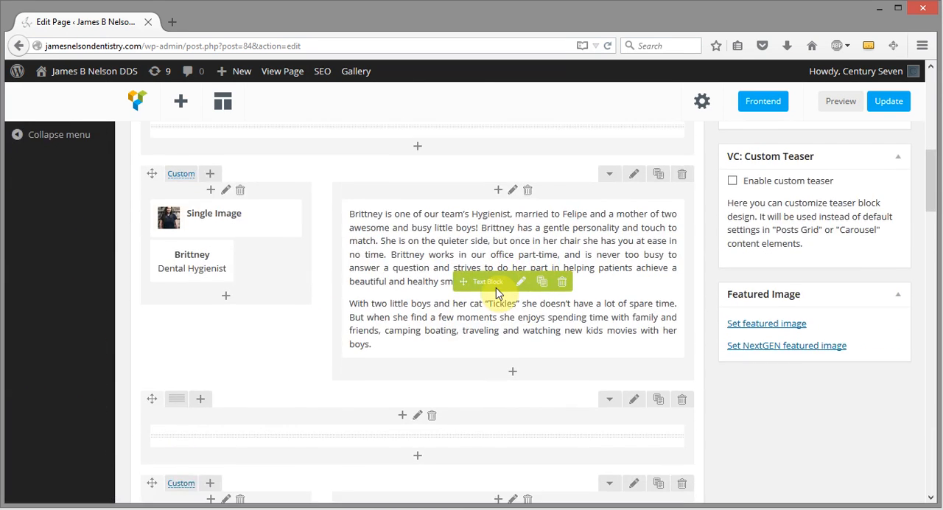
scroll(496, 288, "down", 1)
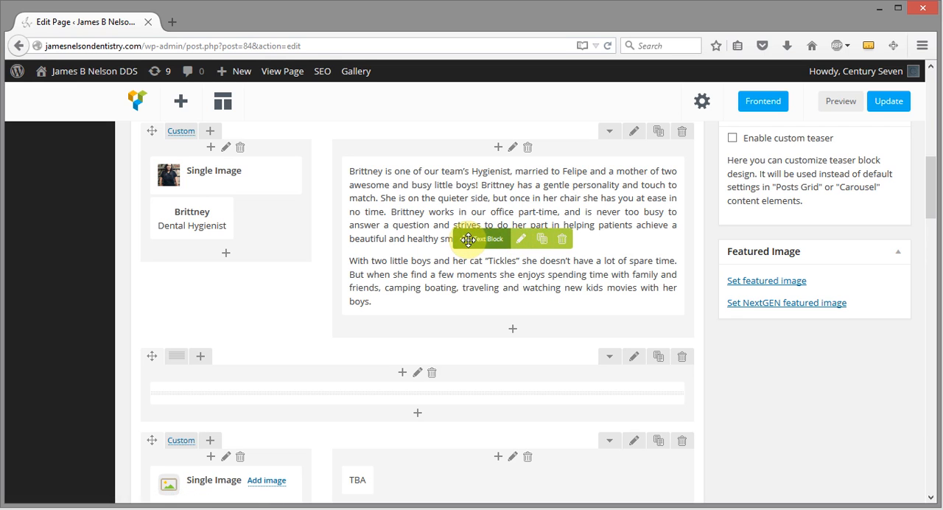
left_click_drag(468, 239, 472, 237)
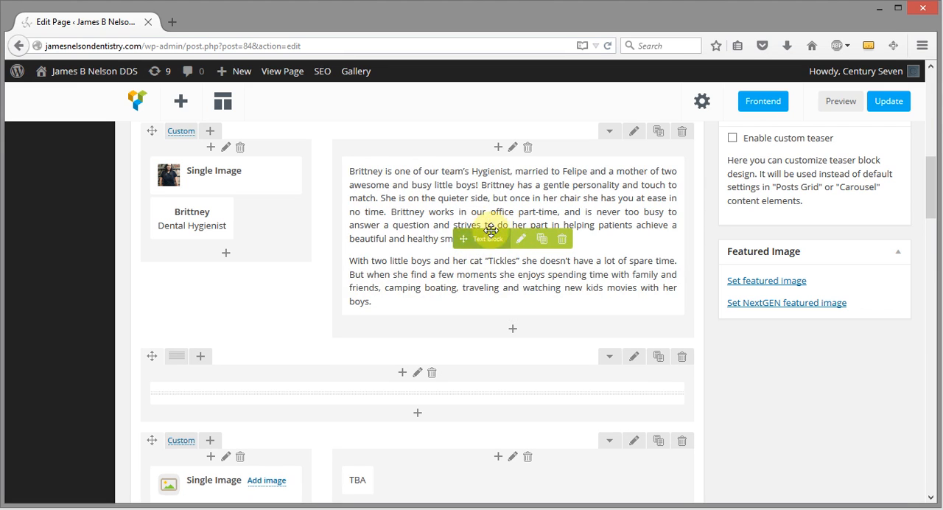
left_click_drag(179, 224, 190, 160)
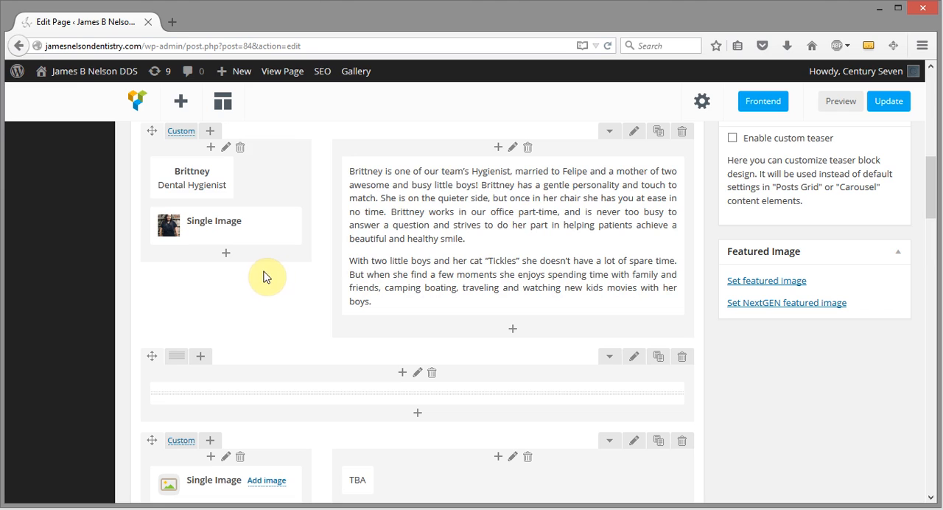
left_click_drag(188, 182, 194, 234)
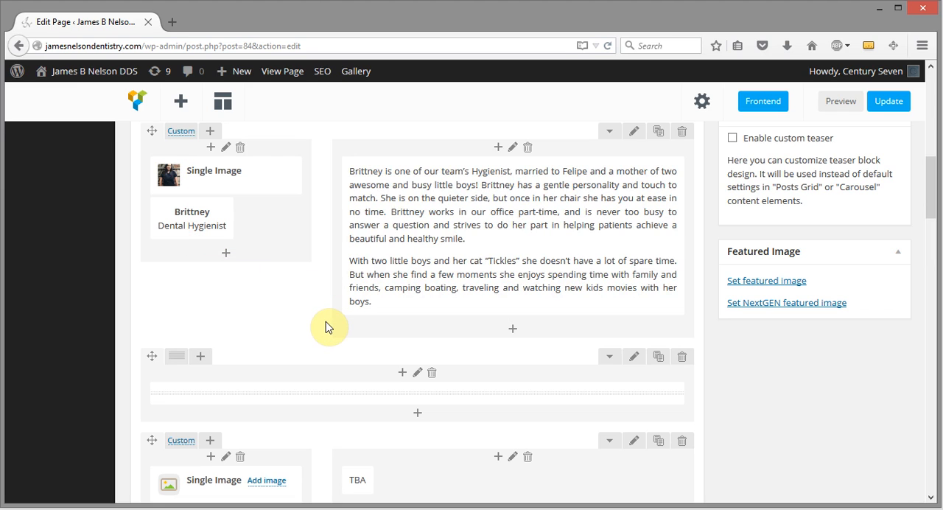
Clone the TBA text block in the second Dental Hygienist's row and delete the duplicate.
scroll(453, 326, "down", 5)
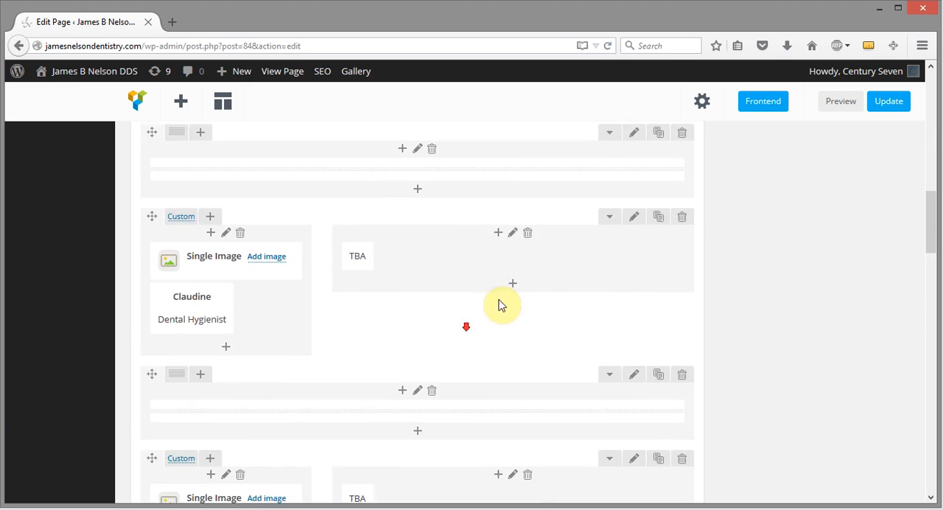
scroll(520, 263, "up", 3)
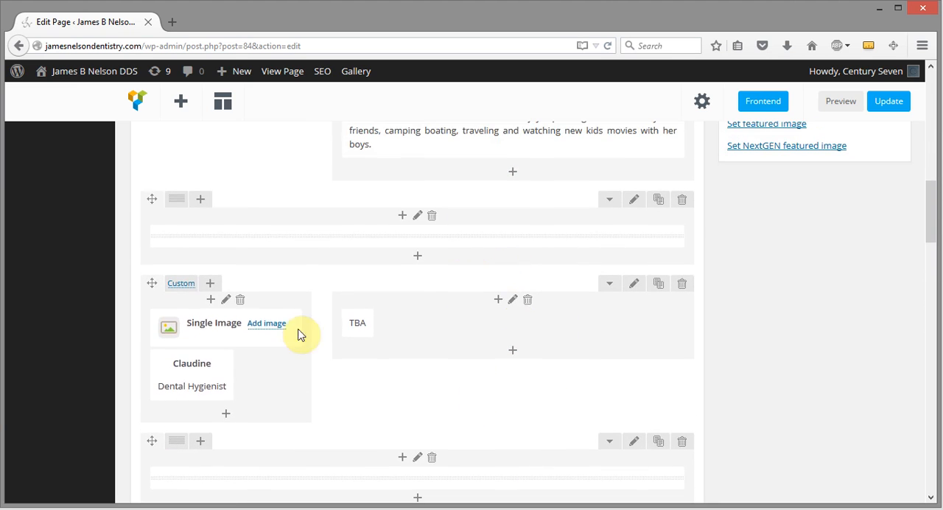
scroll(507, 328, "down", 1)
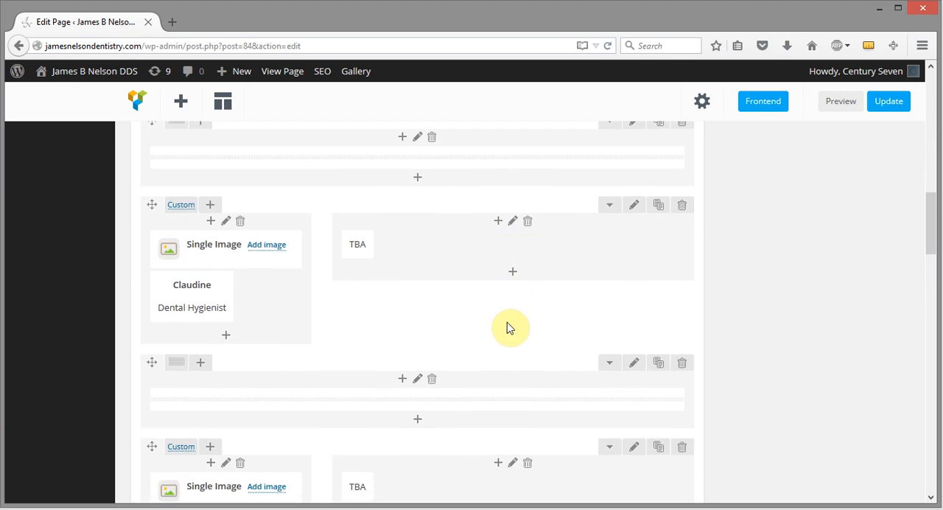
mouse_move(516, 263)
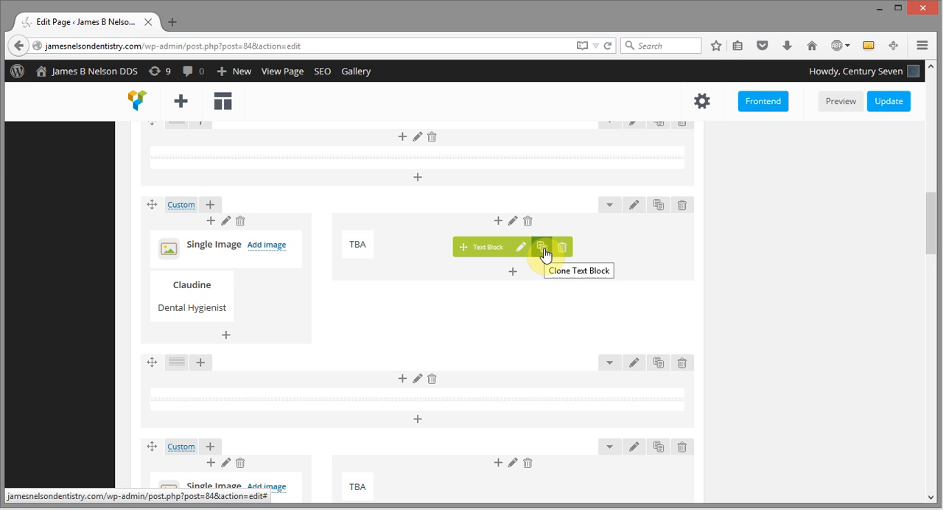
left_click(545, 254)
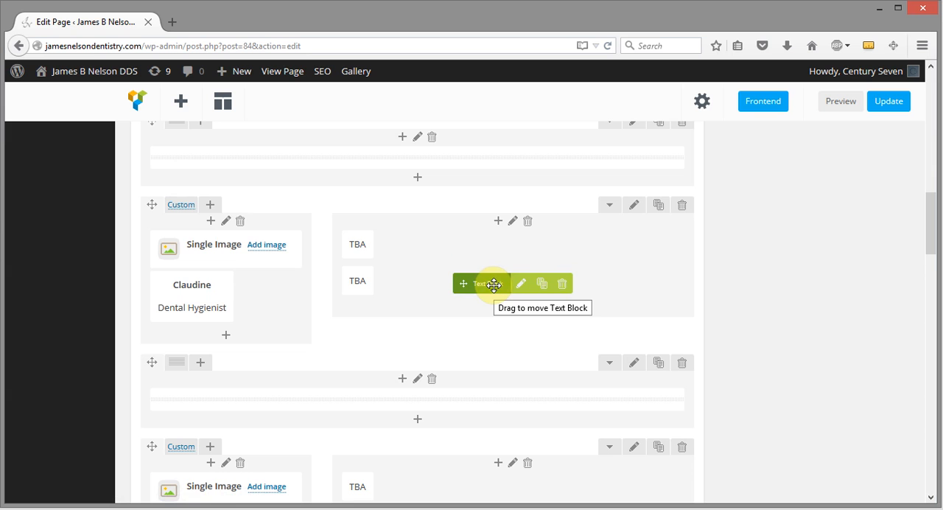
left_click(180, 101)
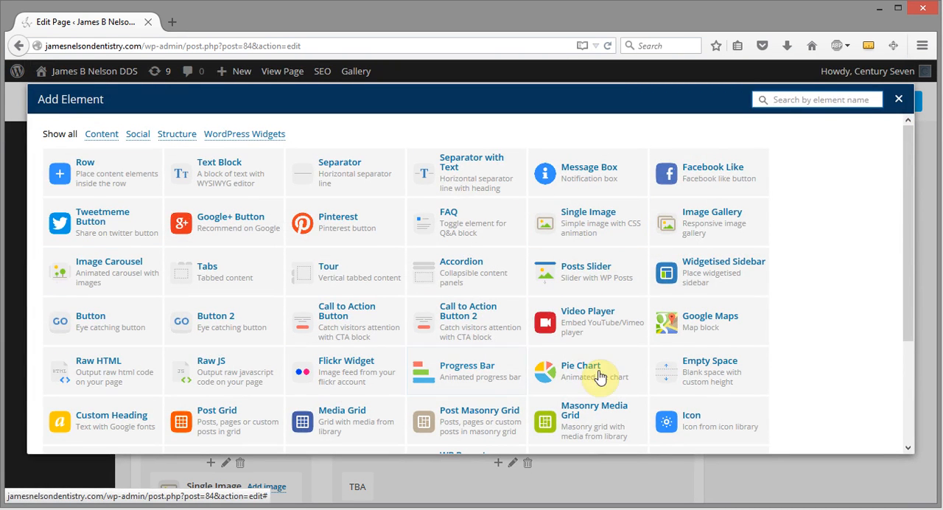
left_click(897, 101)
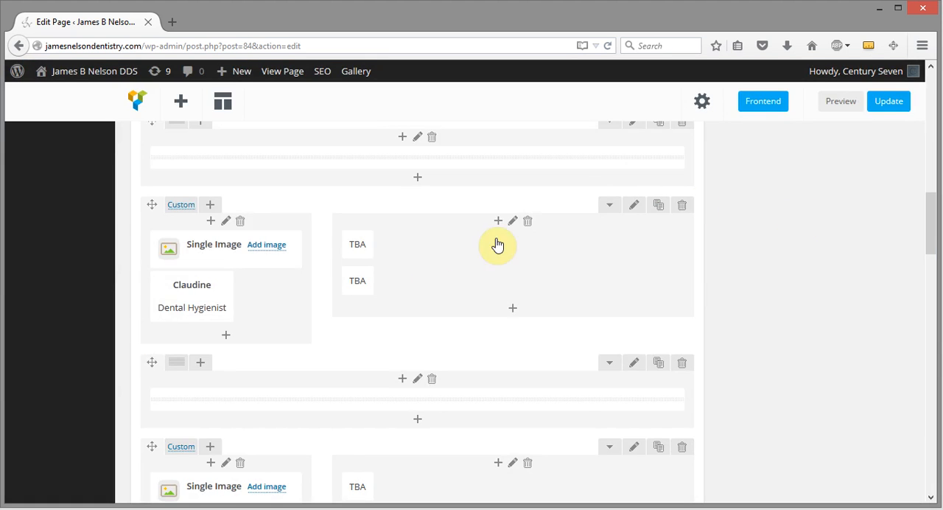
mouse_move(565, 289)
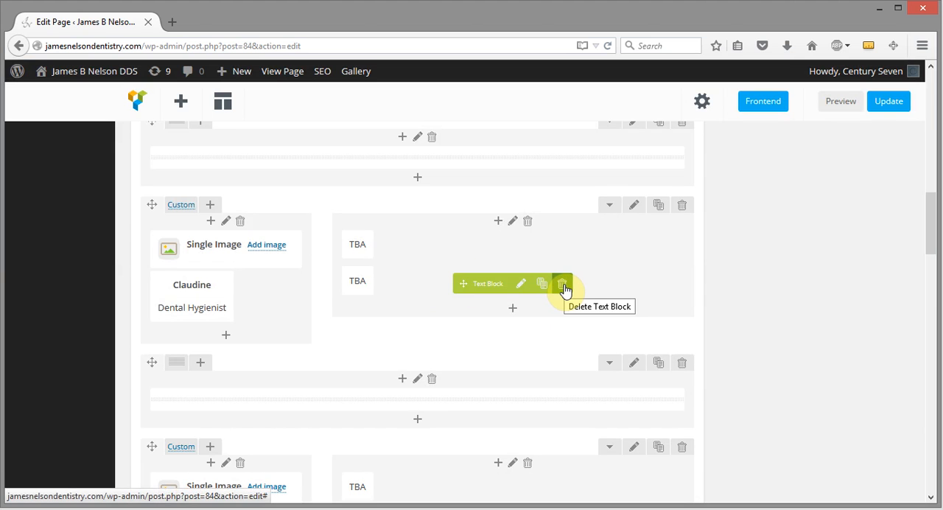
left_click(562, 286)
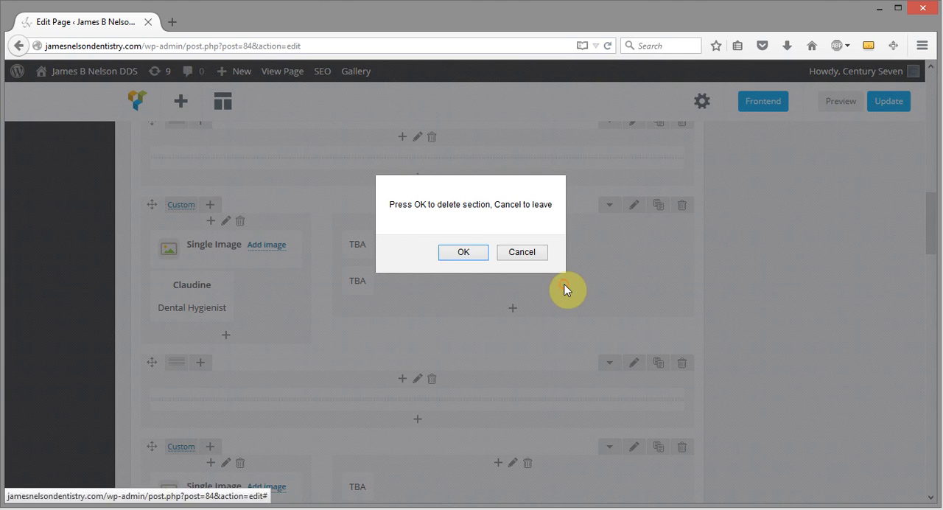
left_click(465, 252)
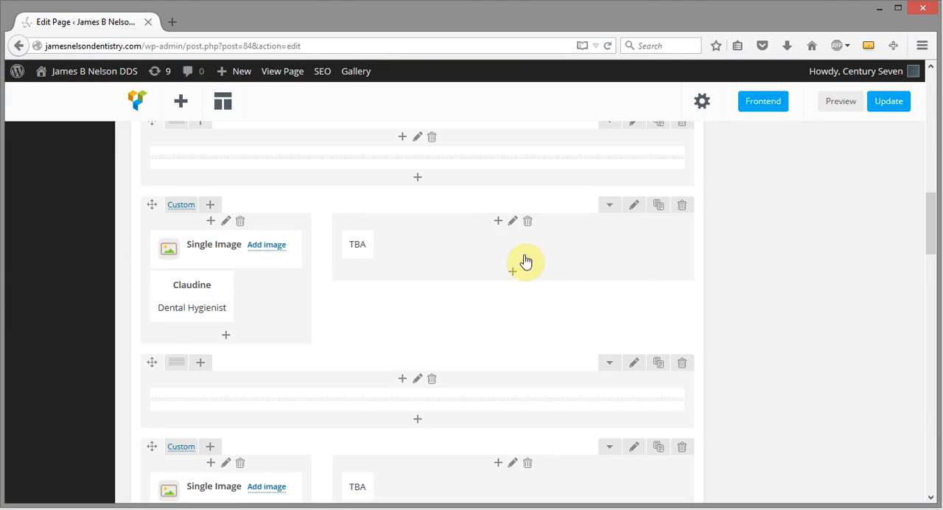
Change the TBA text in the second Dental Hygienist's row to "To Be Announced" and update the page.
left_click(521, 249)
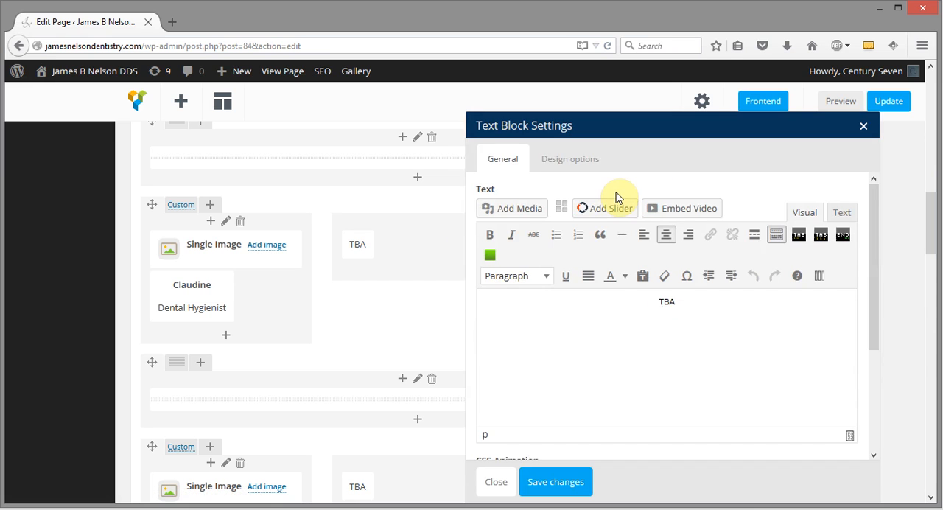
left_click(684, 304)
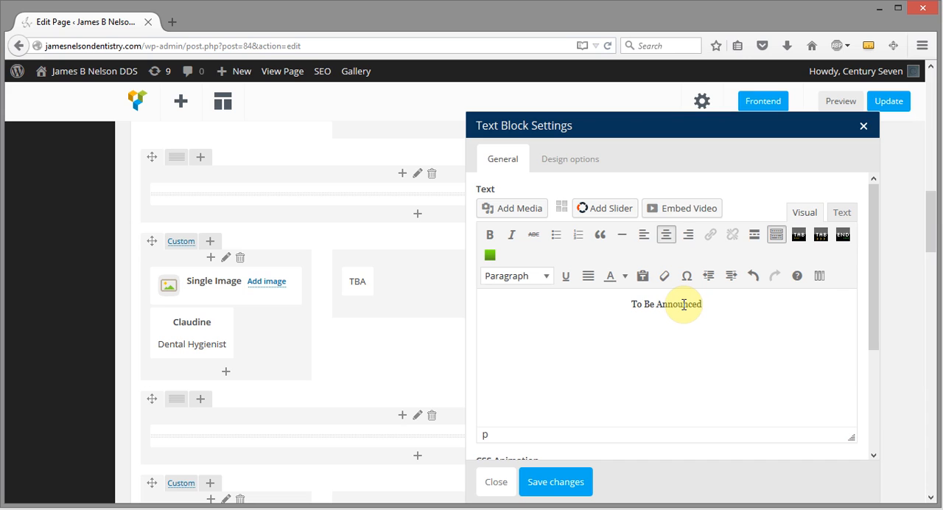
left_click(554, 483)
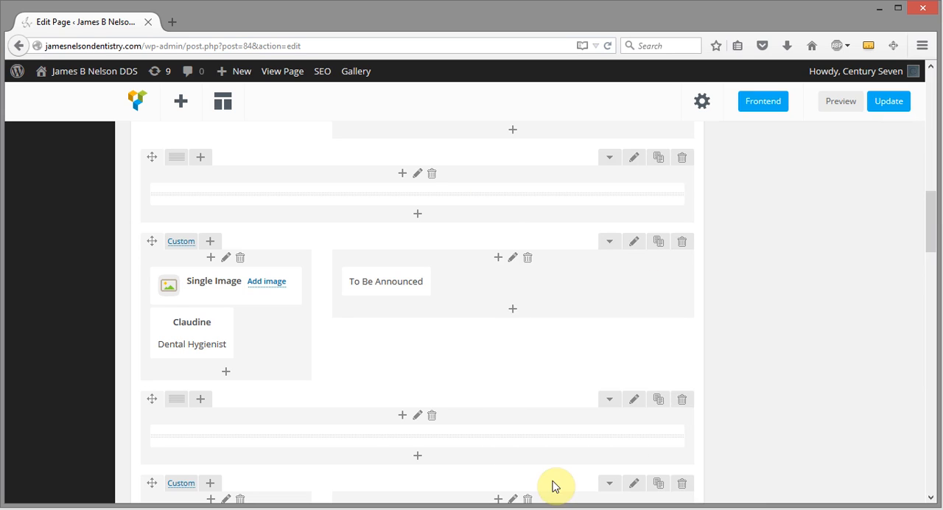
left_click(890, 106)
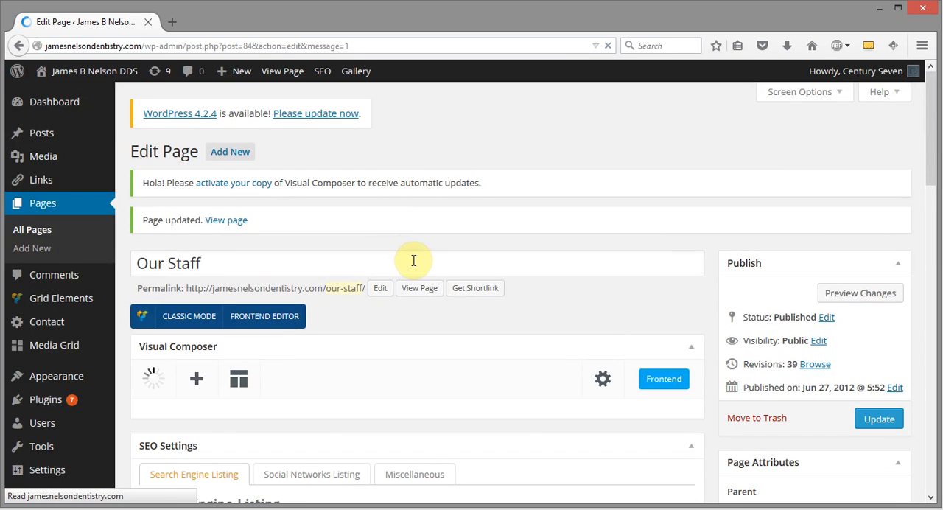
Open the published Our Staff page in a new browser tab and check the second Dental Hygienist's description text.
right_click(419, 292)
left_click(431, 306)
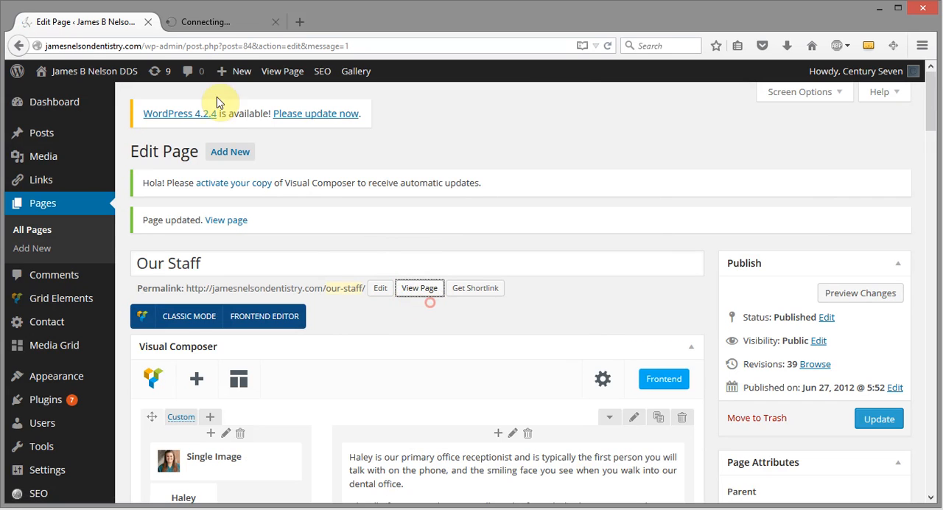
left_click(238, 26)
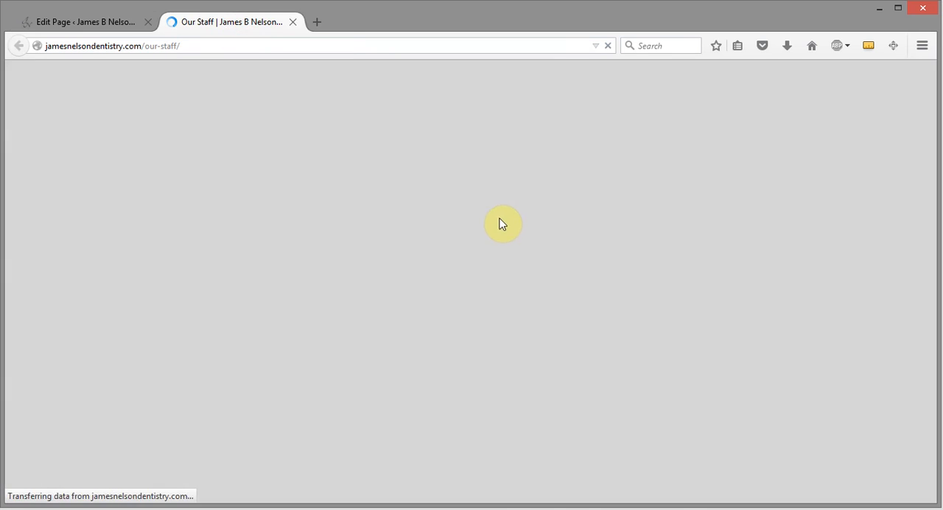
scroll(732, 278, "down", 3)
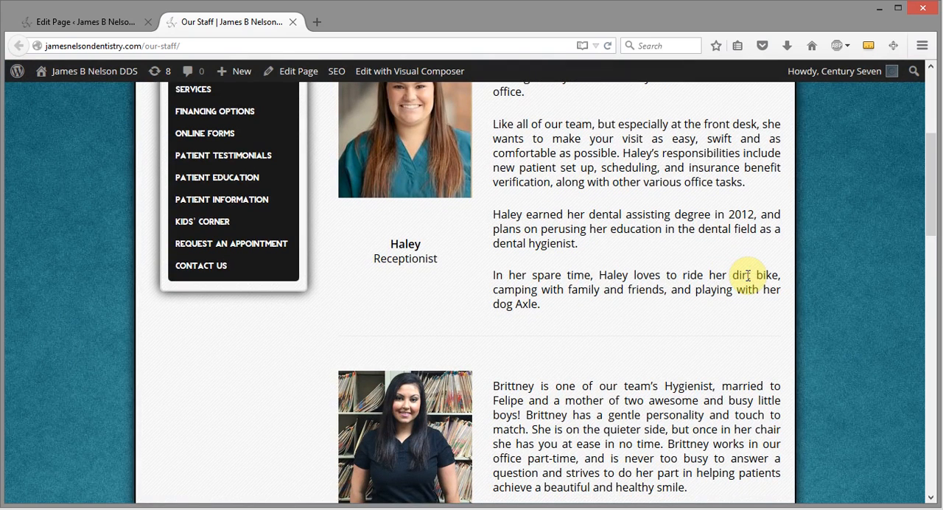
scroll(753, 295, "down", 2)
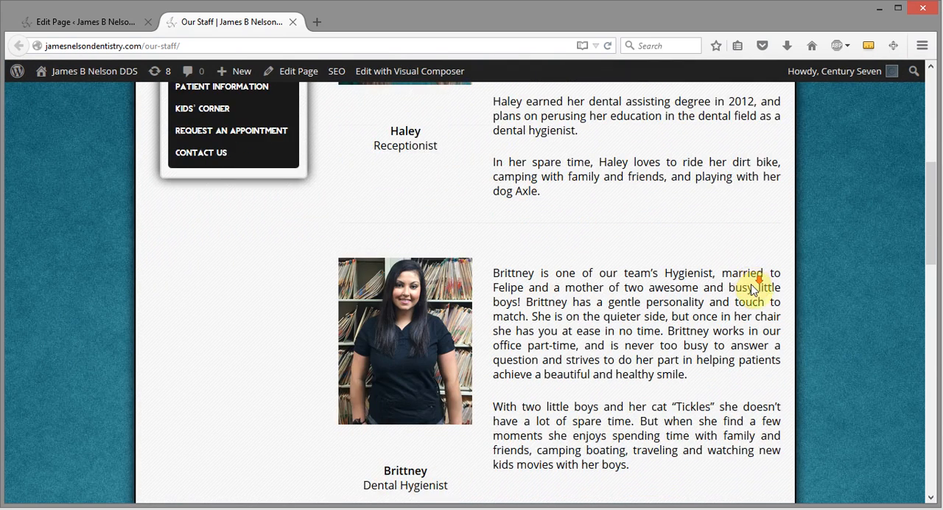
scroll(752, 286, "down", 10)
scroll(752, 288, "up", 1)
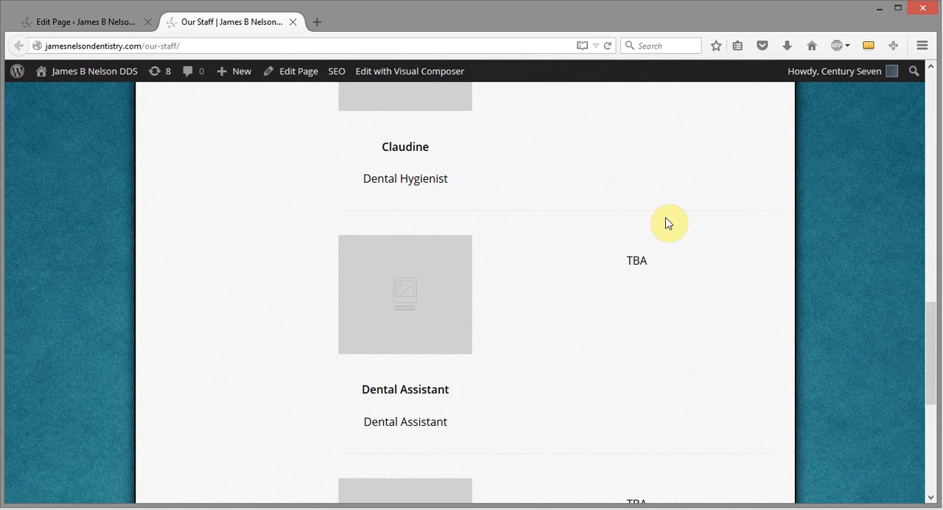
scroll(704, 267, "up", 5)
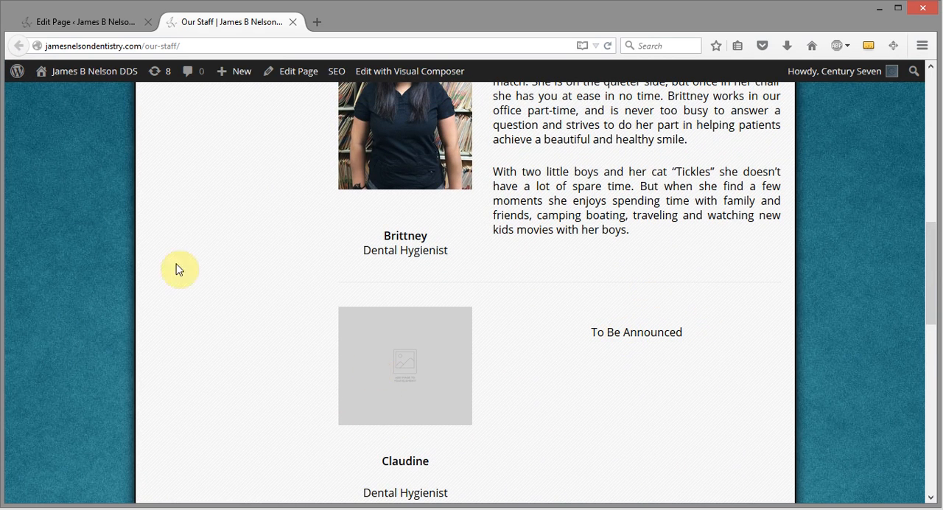
Return to the page editor and open the image selection for the empty Single Image in the second Dental Hygienist's row.
left_click(63, 20)
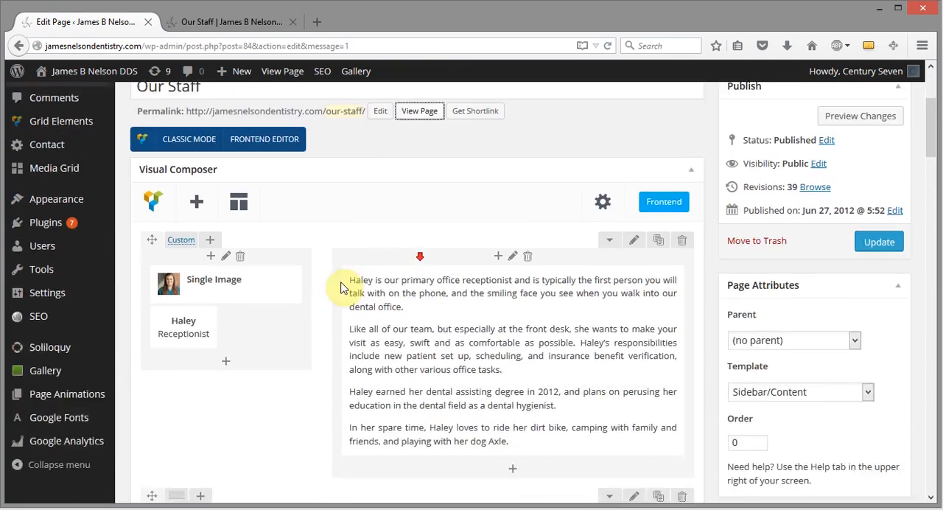
scroll(341, 287, "down", 6)
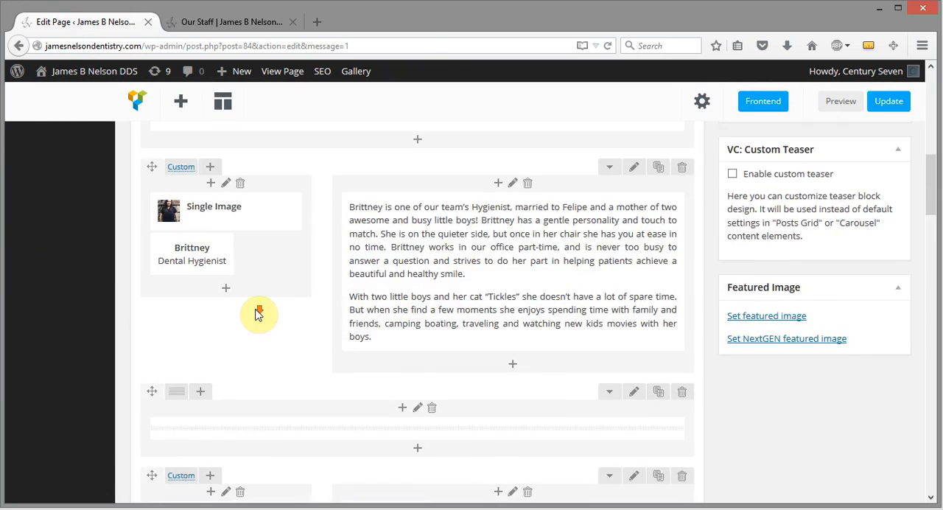
scroll(258, 313, "down", 4)
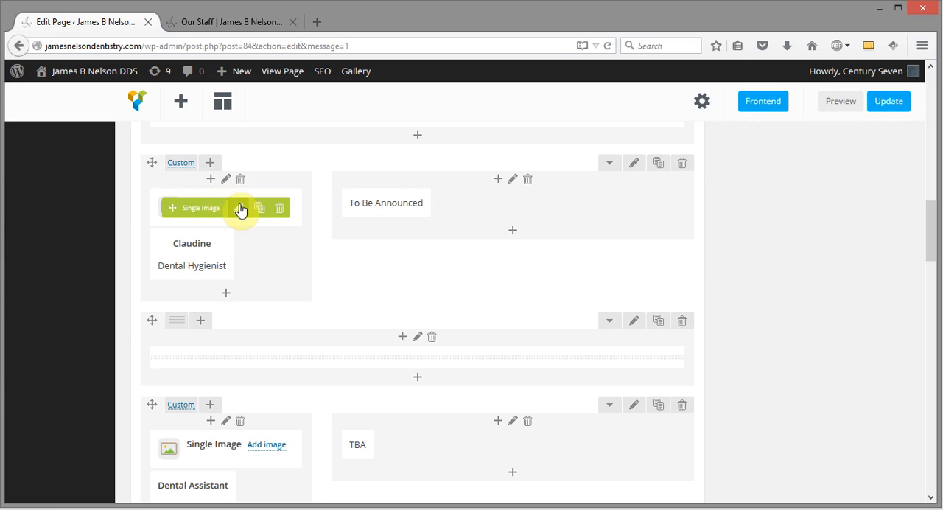
left_click(240, 208)
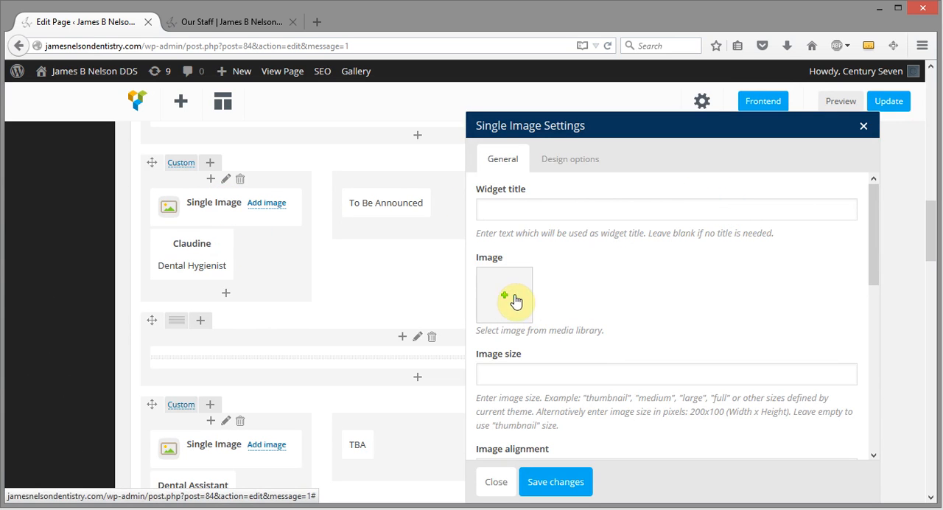
left_click(503, 299)
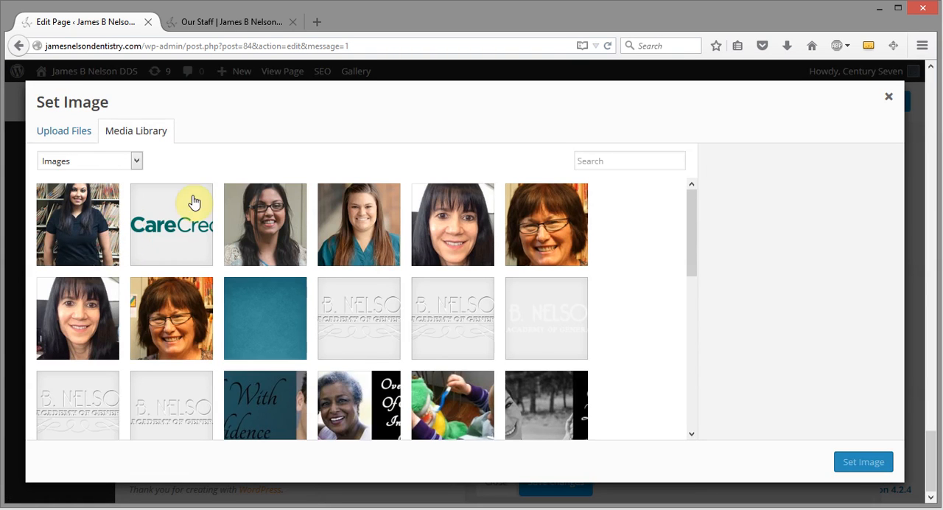
left_click(59, 130)
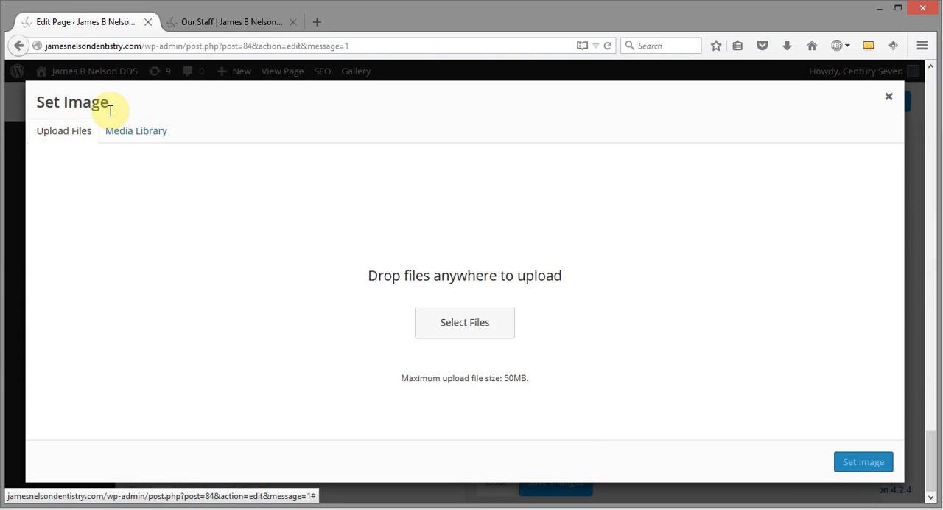
left_click(477, 324)
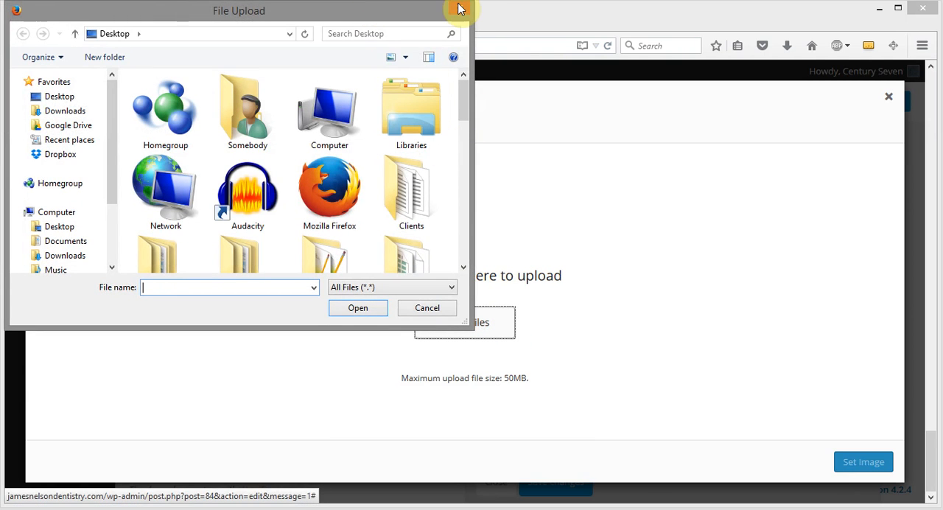
left_click(459, 8)
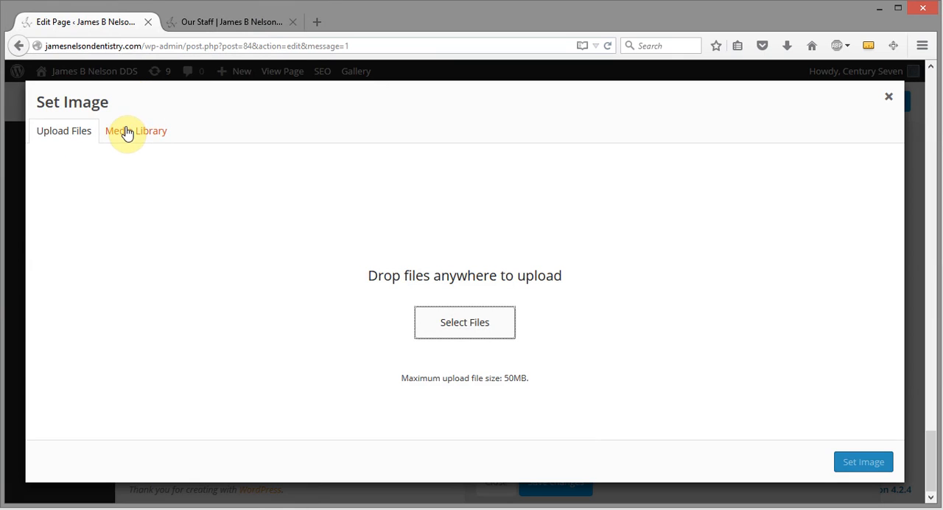
left_click(122, 133)
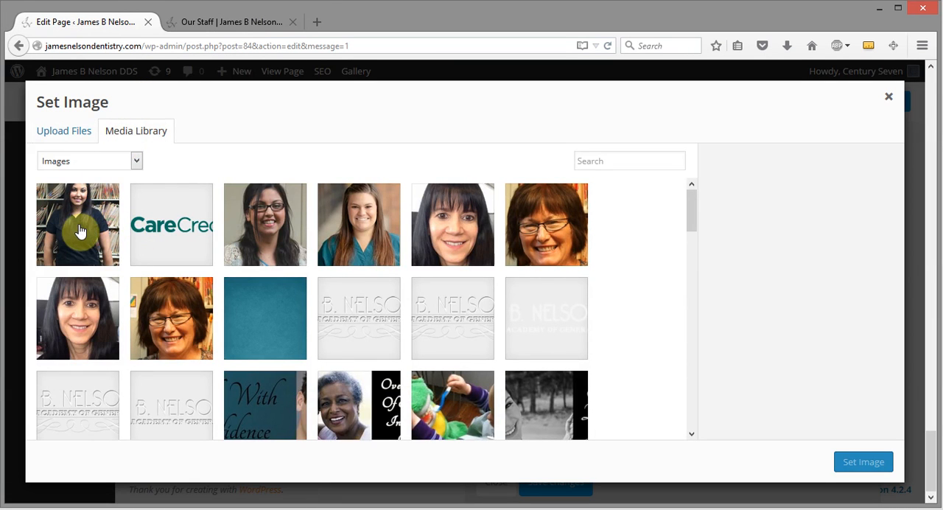
Set 1_imagejpeg_0.jpg from the media library as the second Dental Hygienist's image.
left_click(80, 226)
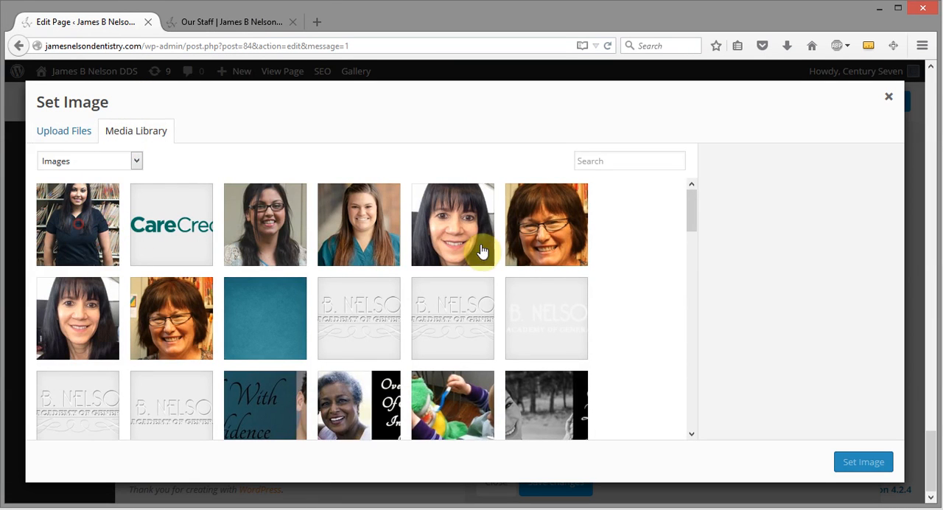
left_click(852, 468)
left_click(866, 464)
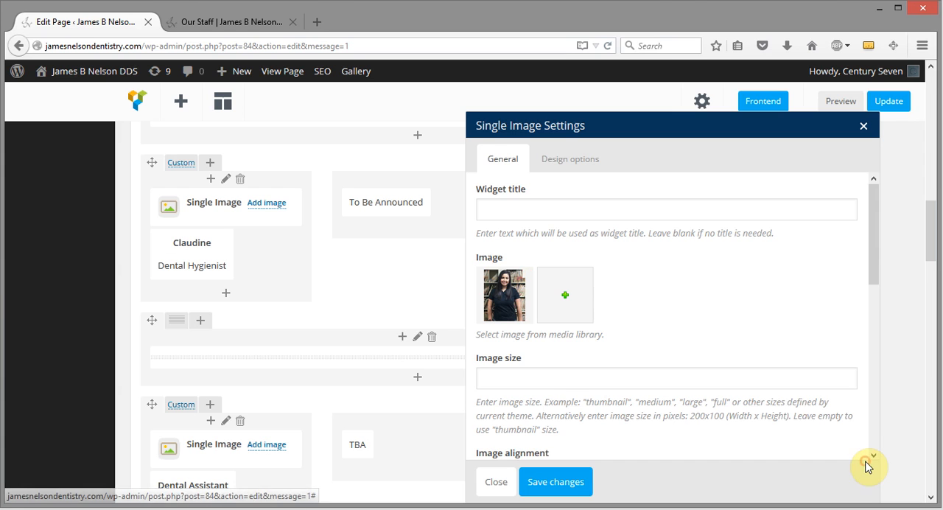
Set the second Dental Hygienist's image size to large and its alignment to Align center, save the settings, and update the page.
scroll(699, 299, "down", 1)
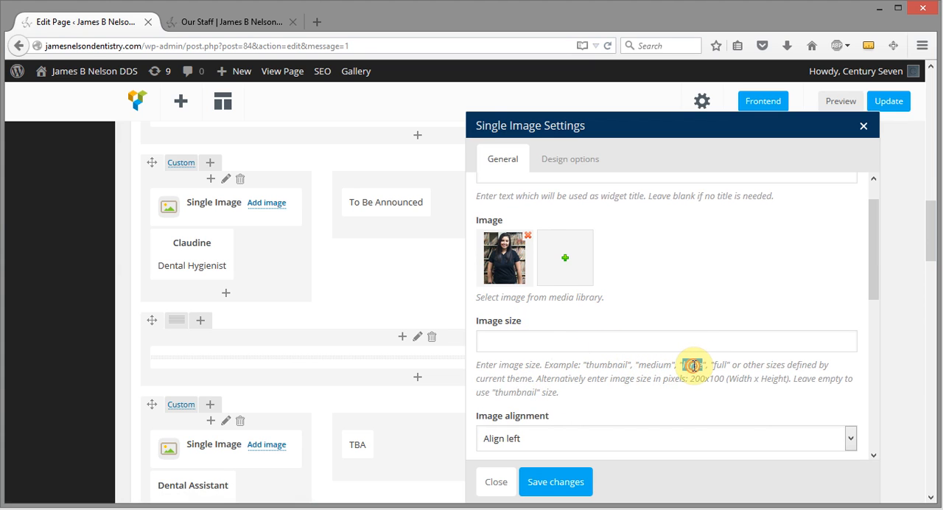
left_click_drag(691, 364, 669, 341)
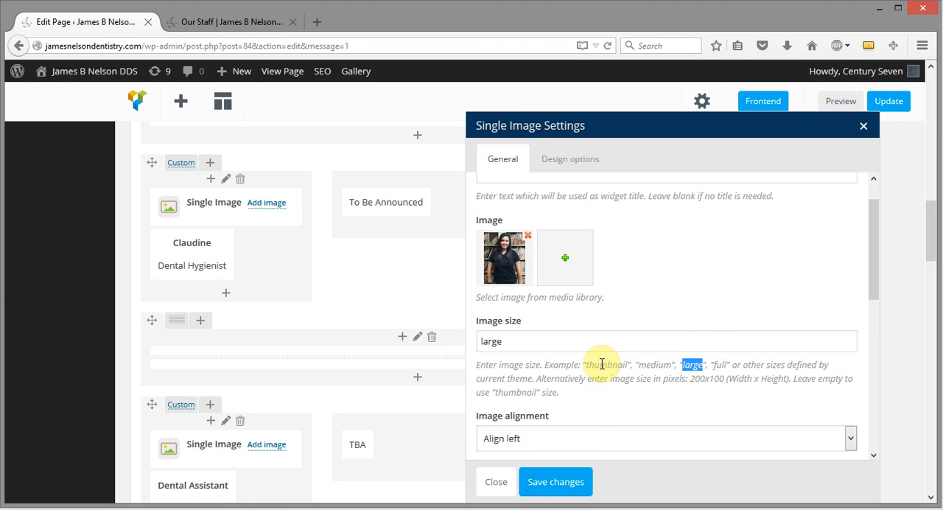
scroll(593, 365, "down", 1)
left_click(571, 404)
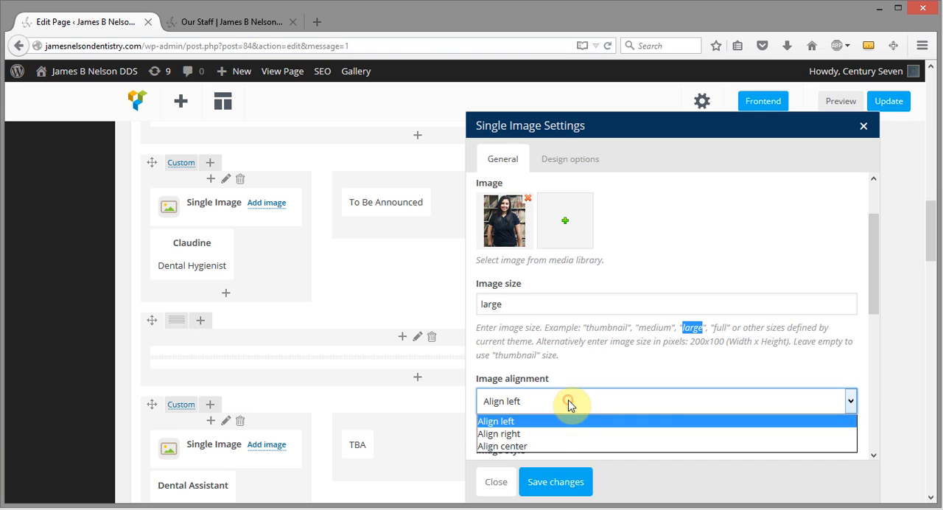
left_click(543, 446)
left_click(714, 365)
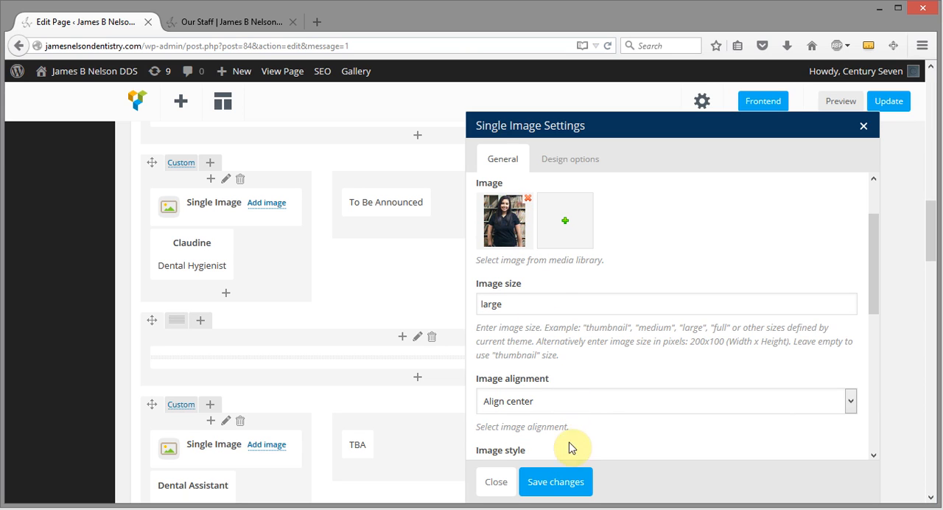
left_click(546, 483)
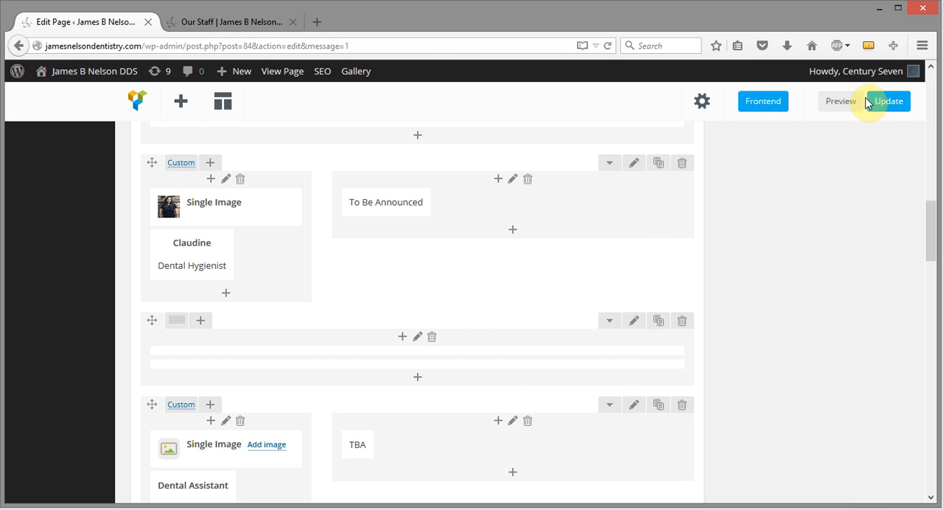
left_click(896, 99)
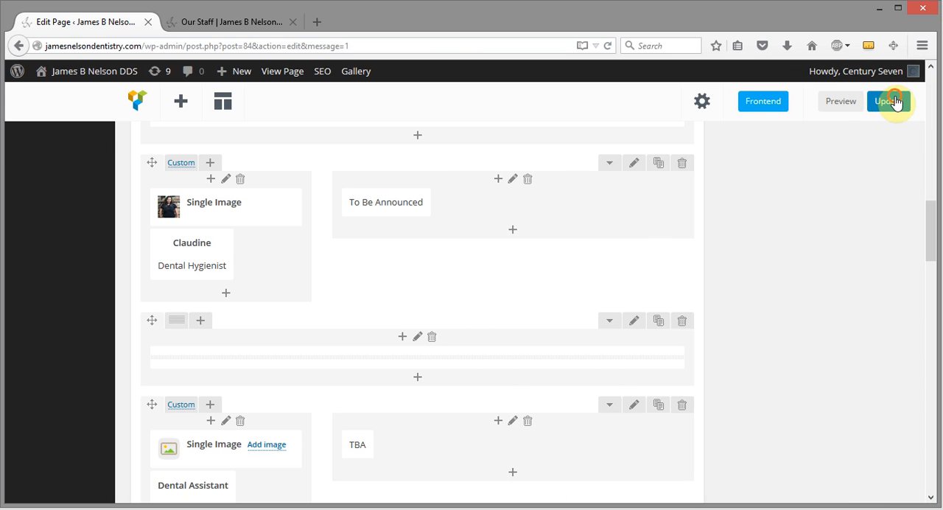
Reload the published Our Staff page and check the second Dental Hygienist's photo.
left_click(228, 22)
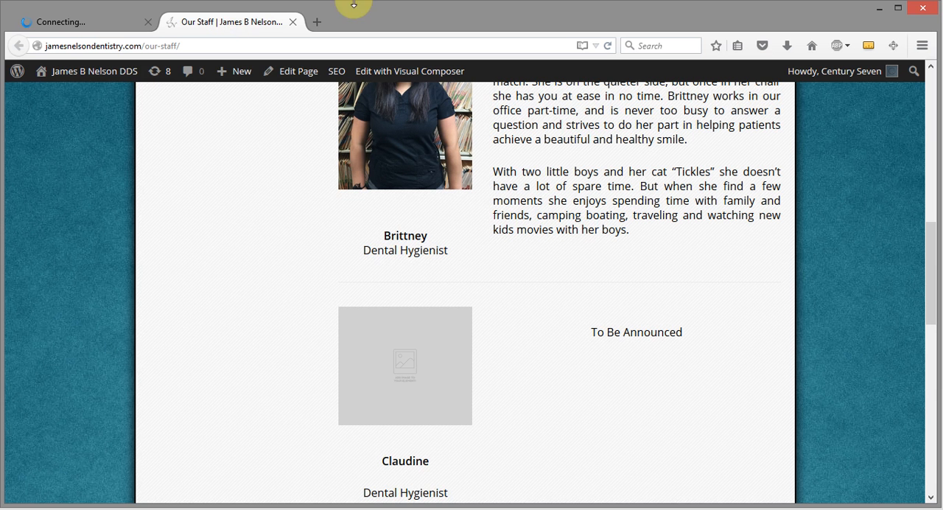
left_click(609, 48)
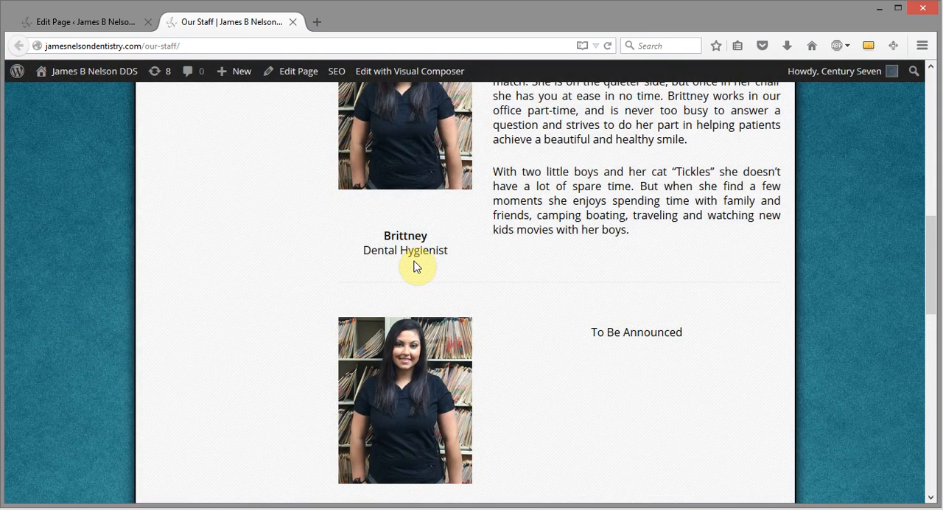
scroll(382, 356, "down", 2)
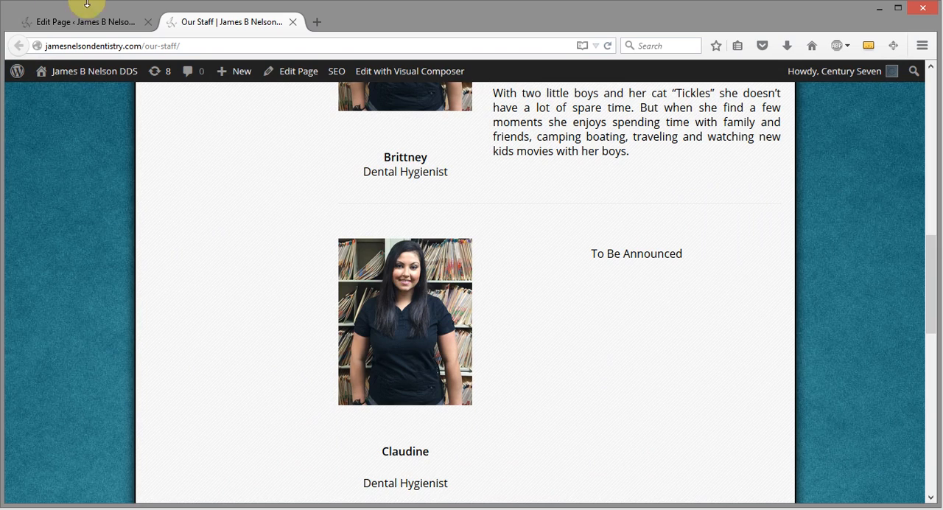
Remove the photo from the Single Image in the second Dental Hygienist's row, save the settings, and update the page.
left_click(101, 21)
scroll(435, 339, "down", 5)
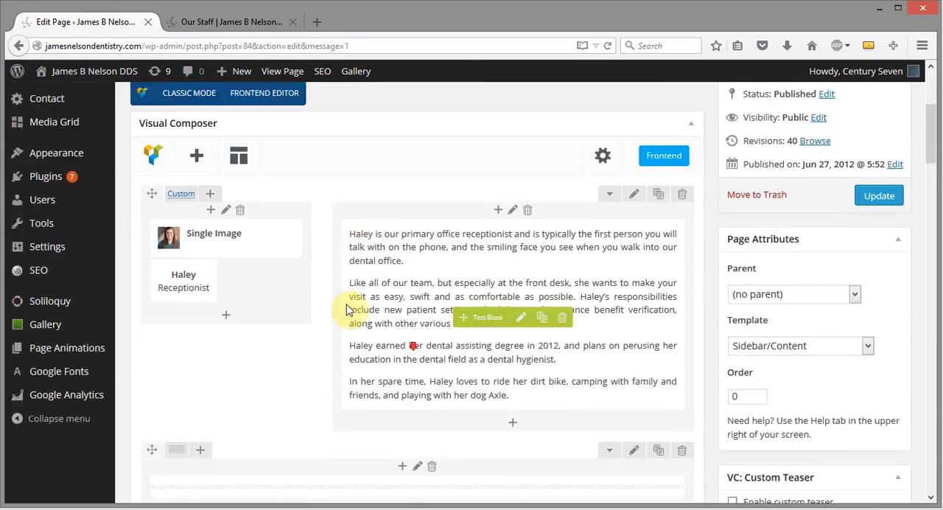
scroll(251, 339, "down", 10)
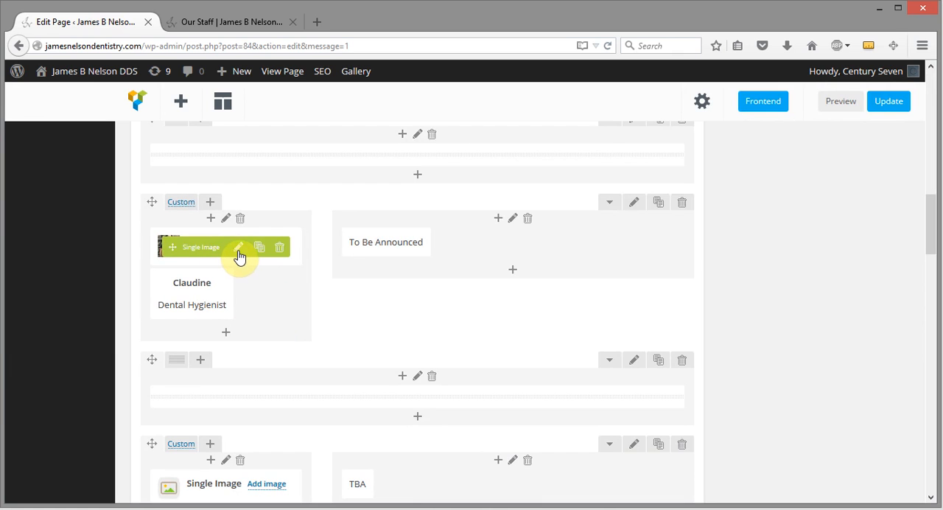
left_click(239, 256)
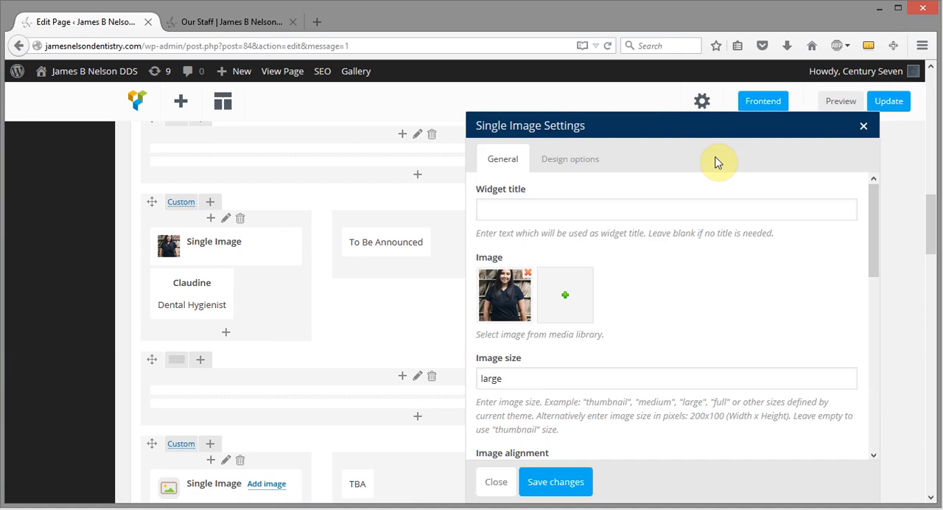
left_click(528, 273)
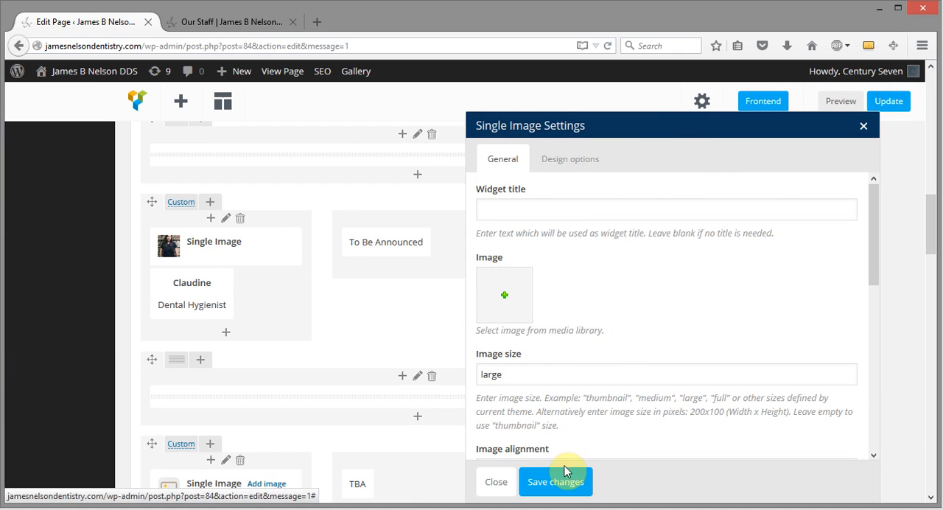
left_click(545, 484)
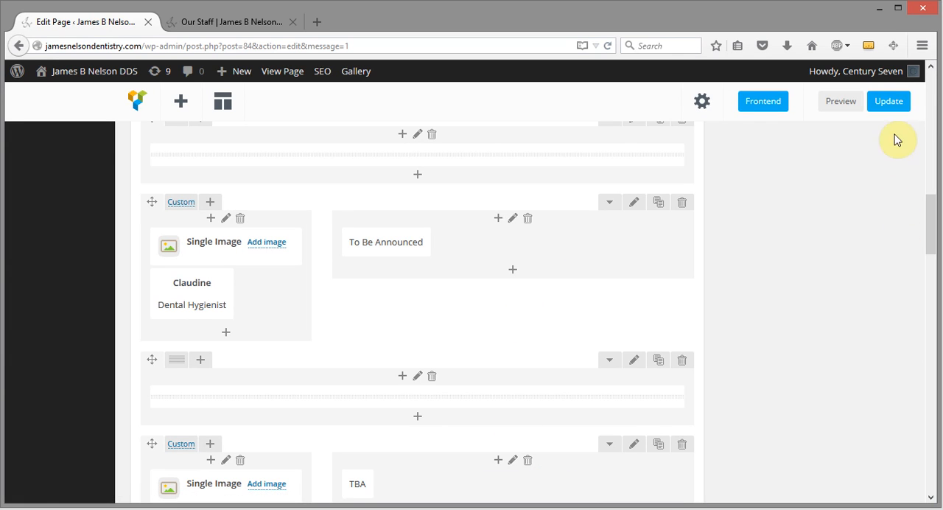
left_click(889, 101)
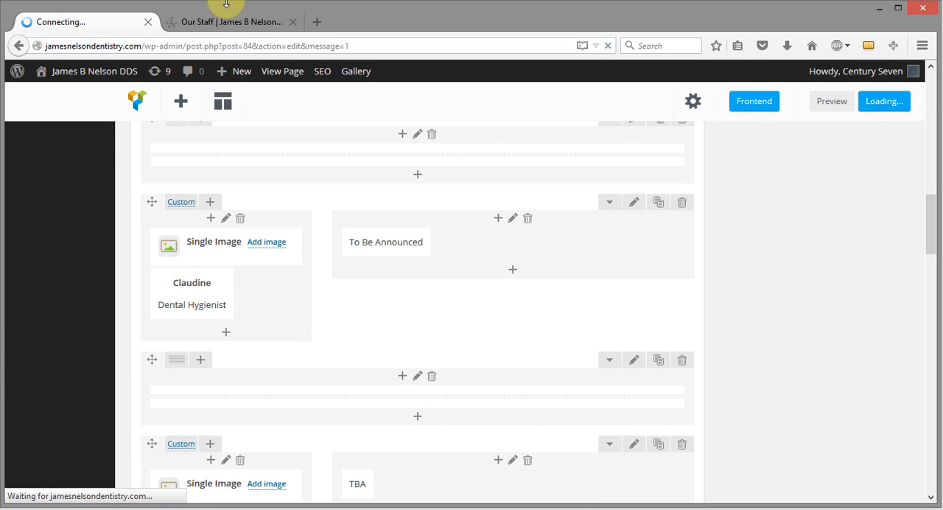
Reload the published Our Staff page to check the second Dental Hygienist's image area, and return to the page editor.
left_click(204, 21)
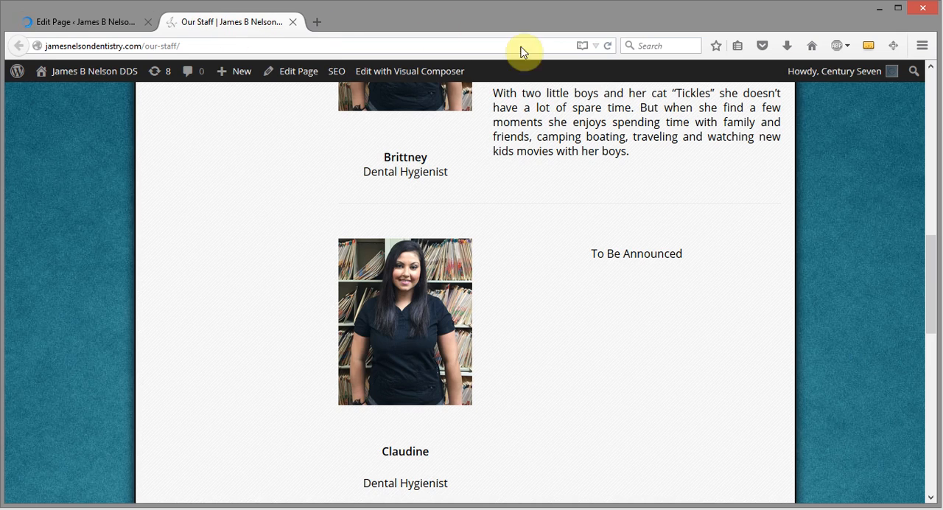
left_click(608, 47)
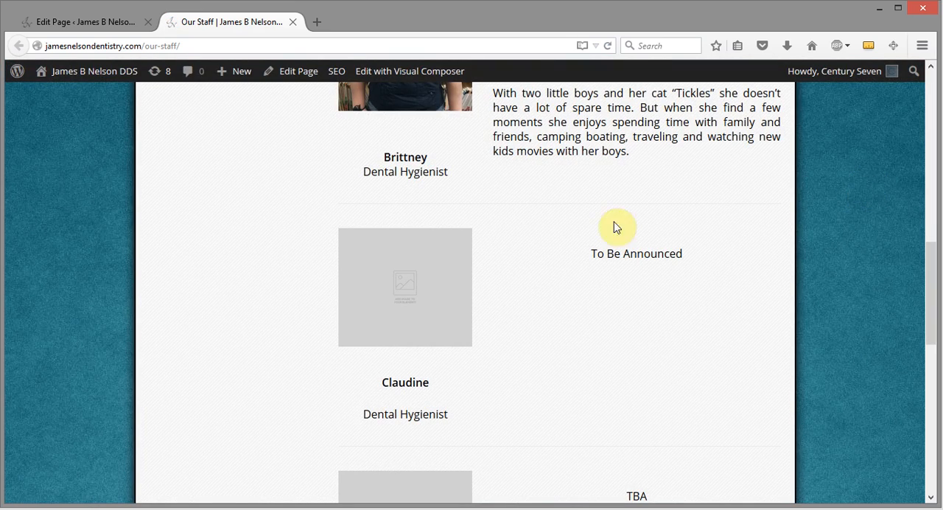
left_click(76, 23)
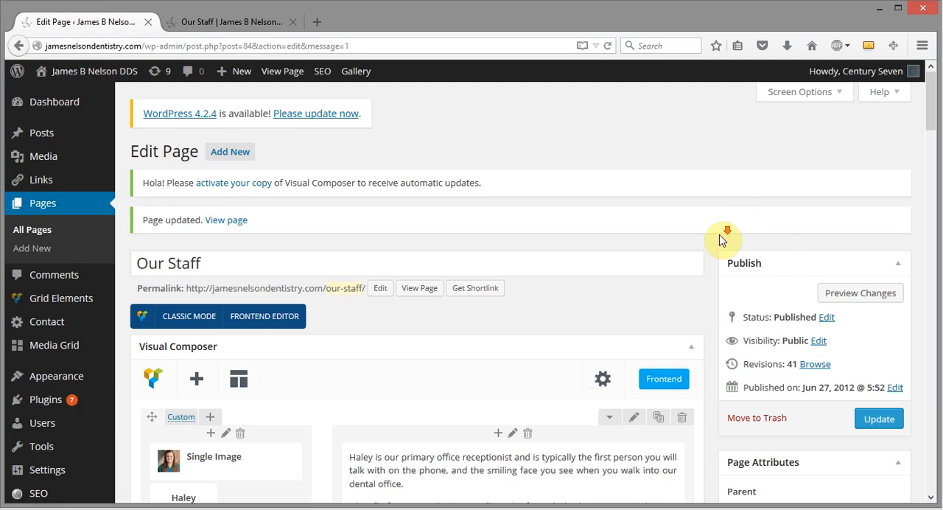
Replace the text block in the second Dental Hygienist's row with "TBA", save the changes, and update the page.
scroll(718, 241, "down", 3)
scroll(718, 242, "down", 10)
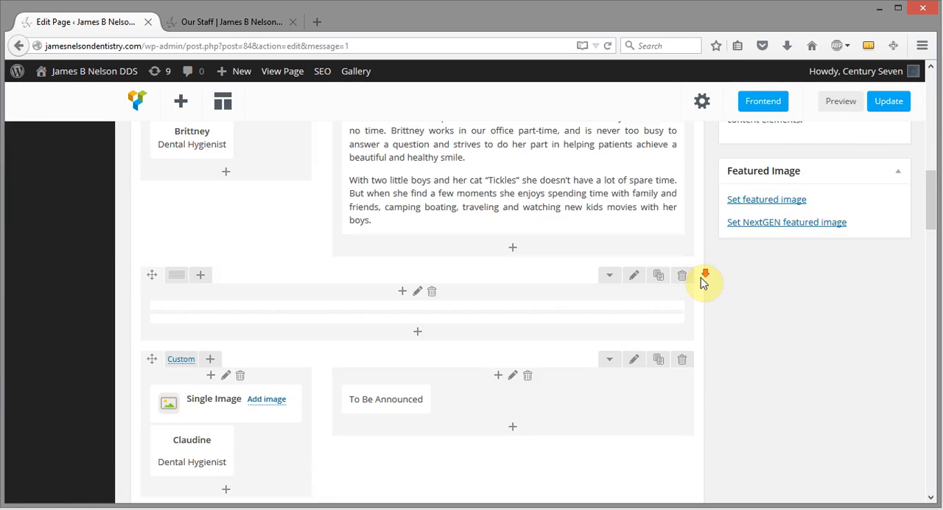
scroll(703, 283, "down", 1)
left_click(521, 322)
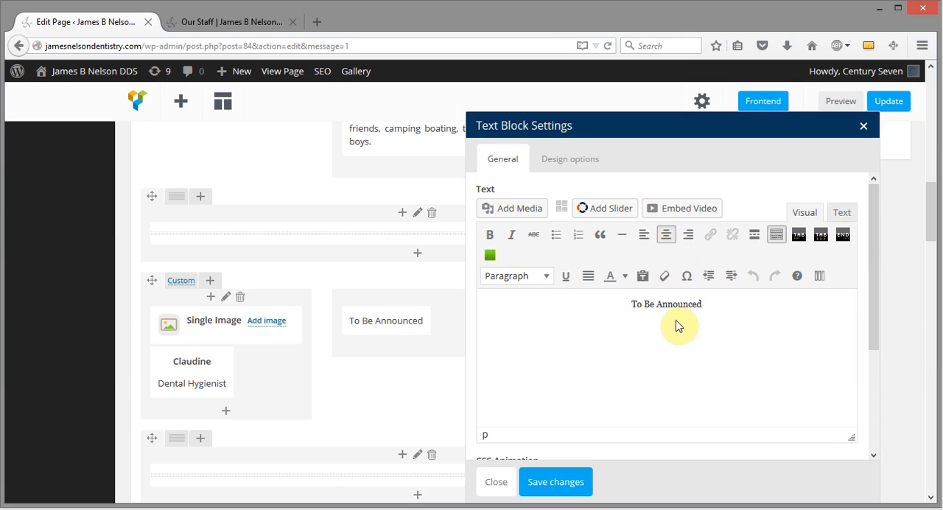
left_click_drag(712, 302, 619, 308)
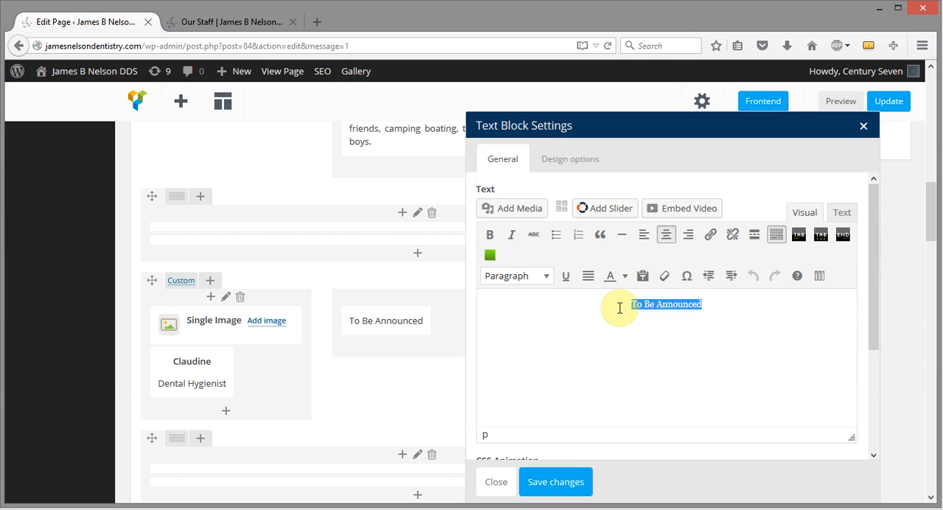
type("TBA")
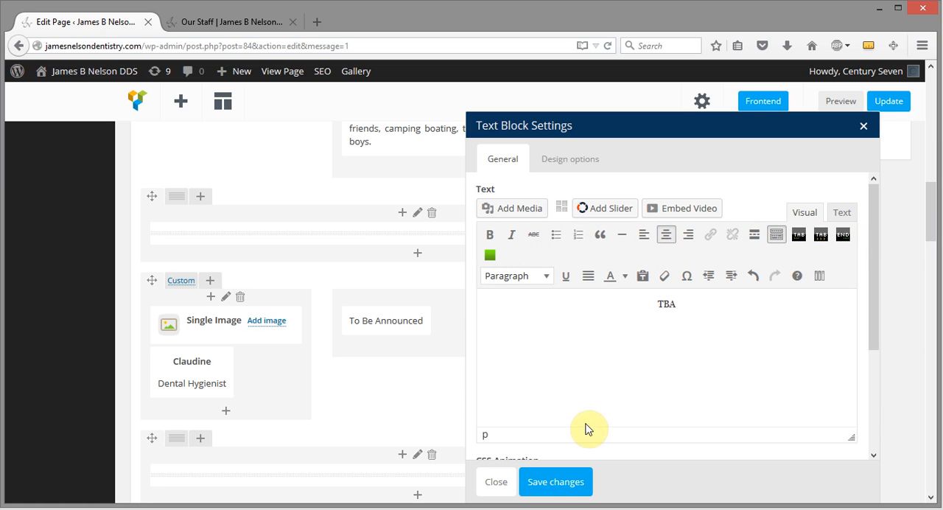
left_click(558, 482)
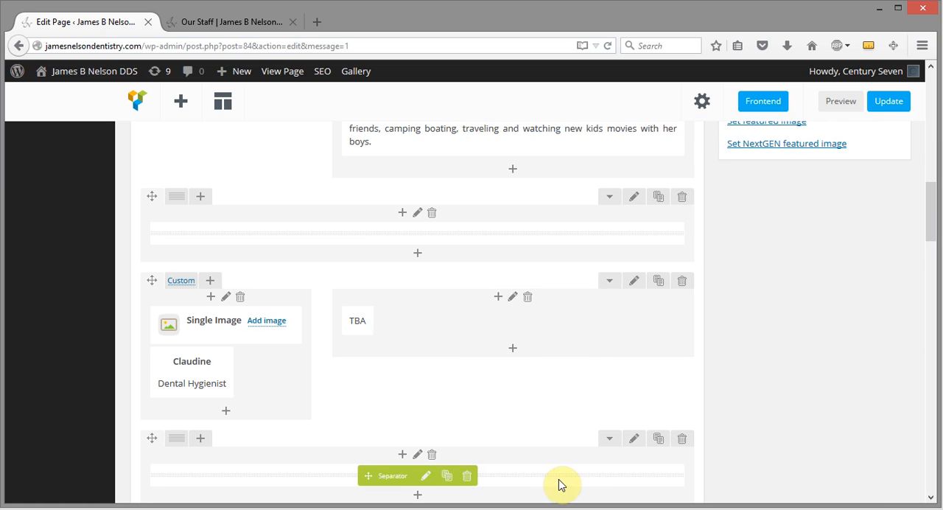
left_click(890, 105)
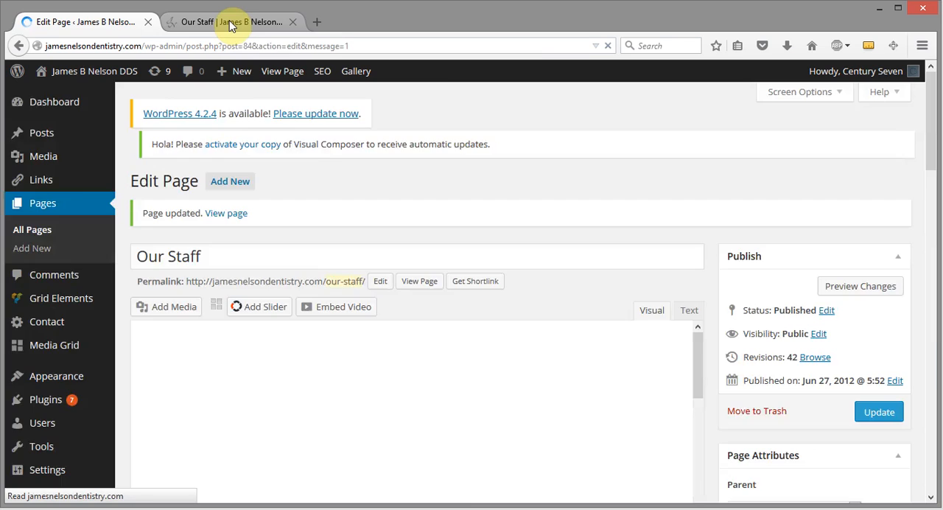
Reload the published Our Staff page and check the text beside the second Dental Hygienist's image area.
left_click(231, 25)
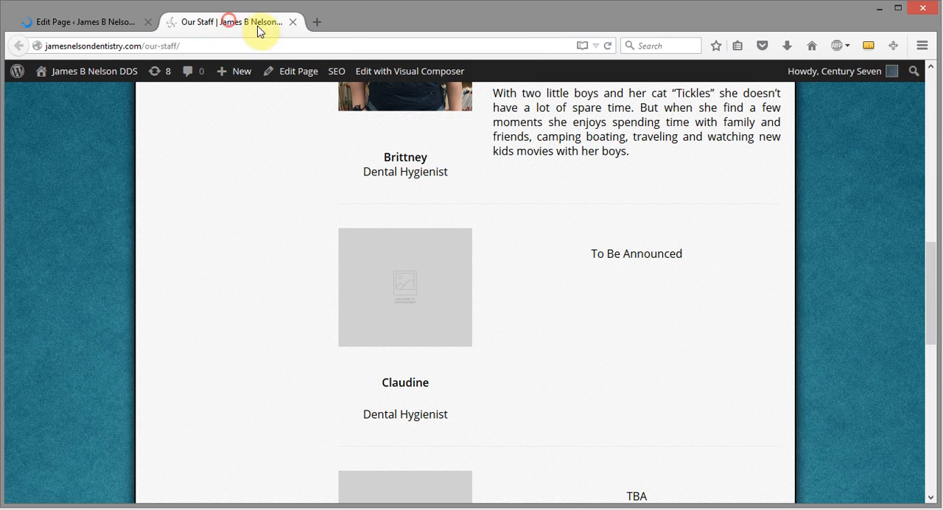
left_click(608, 46)
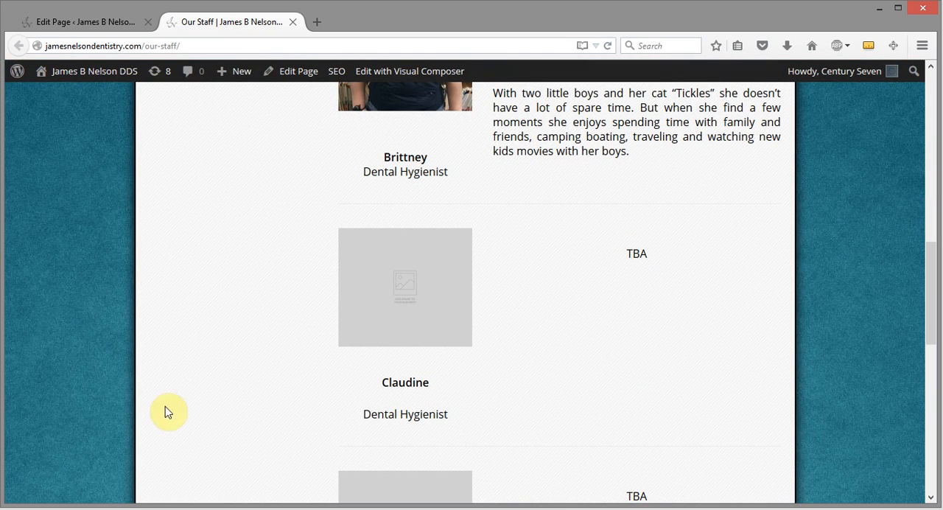
left_click(208, 509)
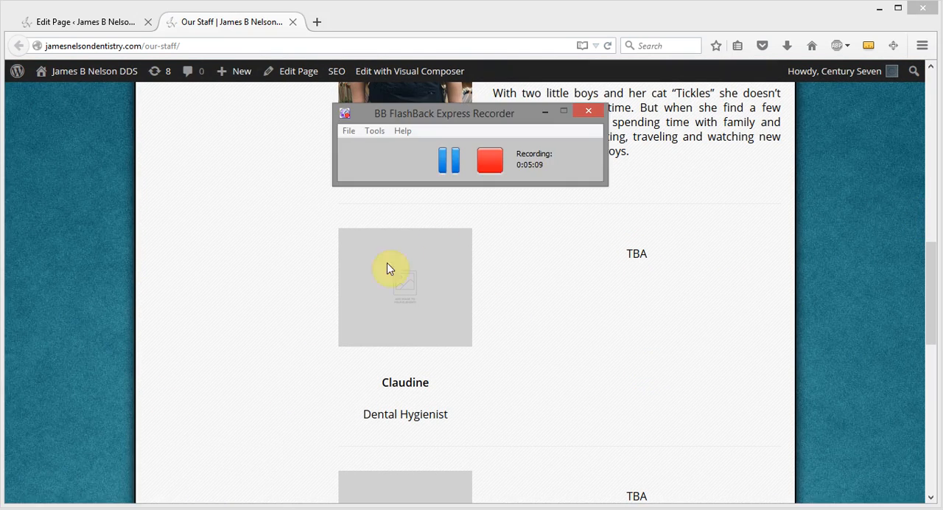